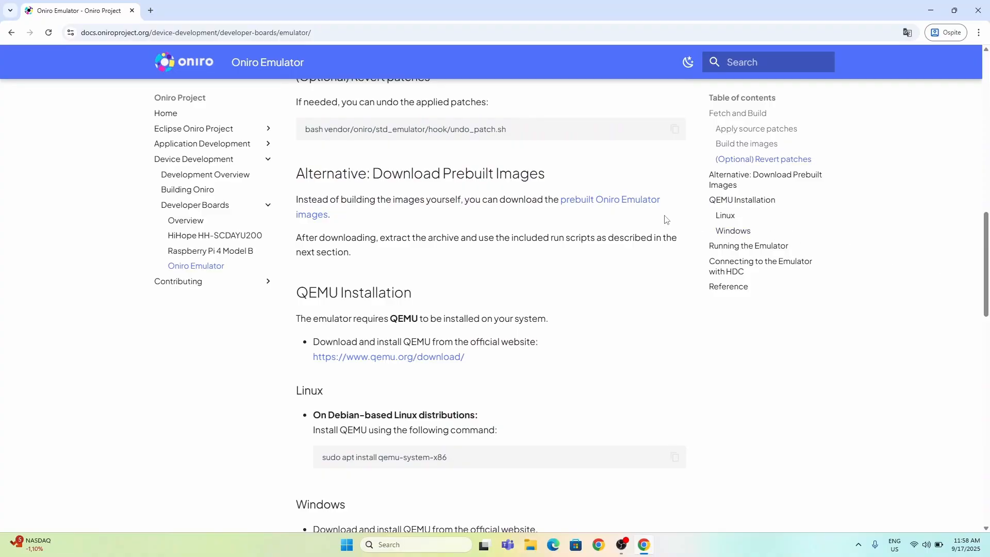
Step: Download the prebuilt Oniro Emulator images archive, oniro_emulator.zip, and save it in Downloads
{"action": "left_click", "coordinate": [596, 206]}
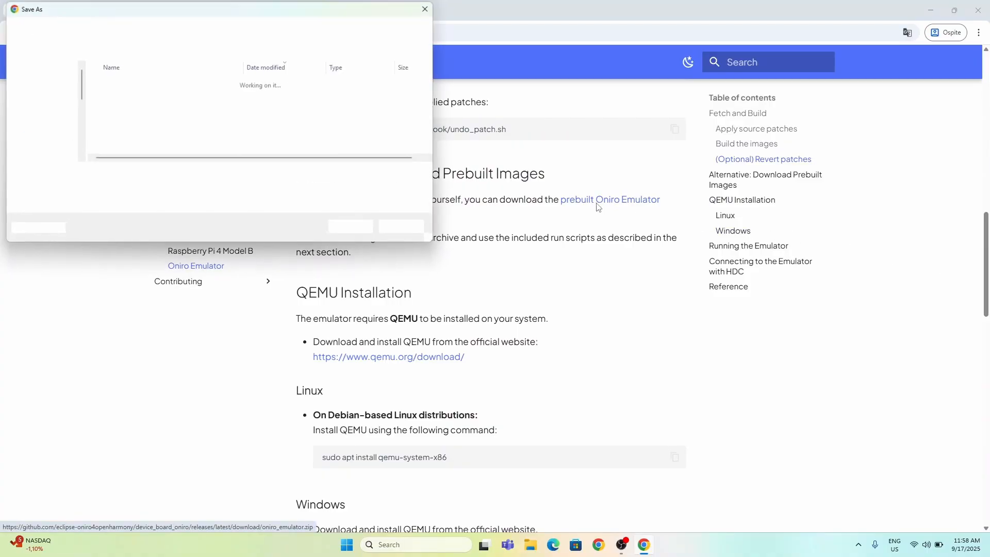
{"action": "left_click", "coordinate": [353, 227]}
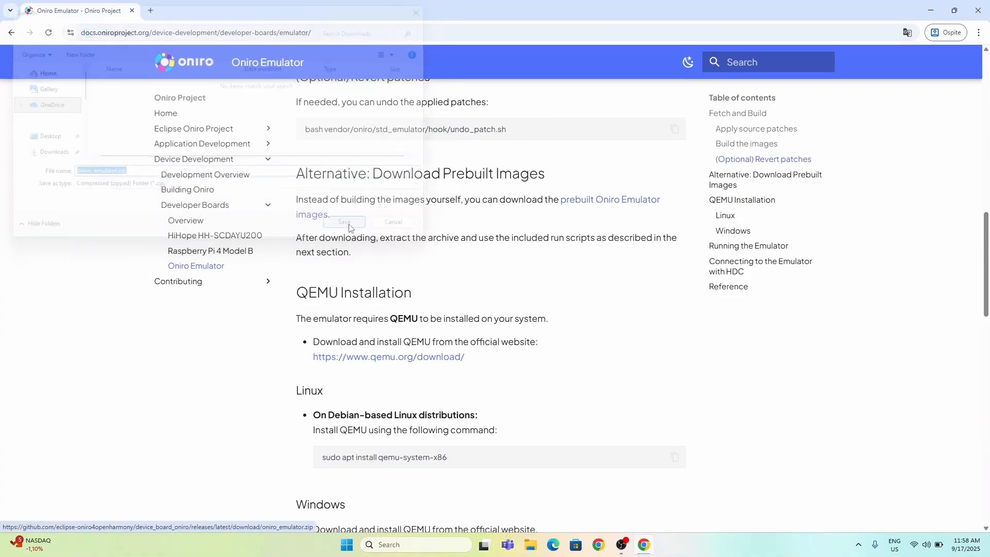
Step: Download the 64-bit Windows installer qemu-w64-setup-20250826.exe from the QEMU site into Downloads and check the download progress
{"action": "left_click", "coordinate": [400, 360]}
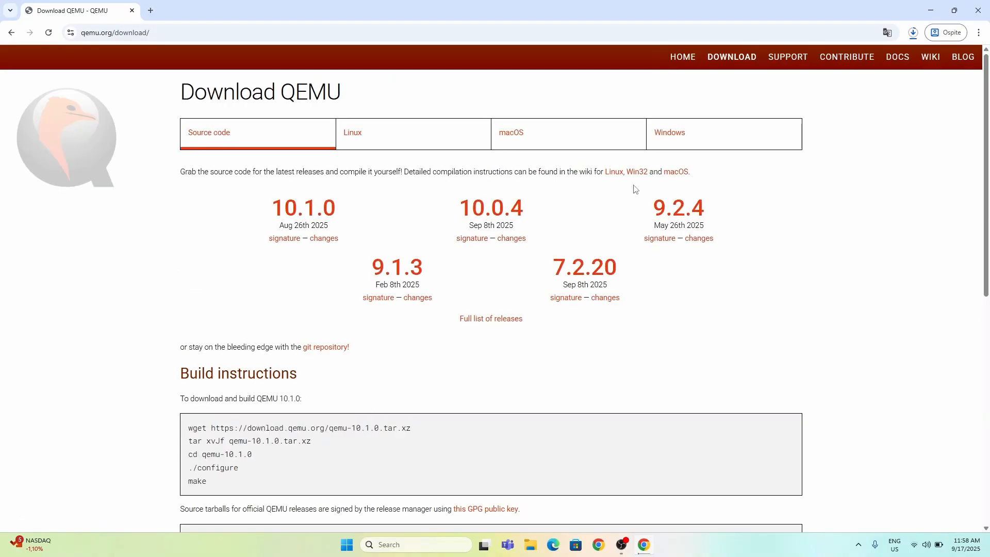
{"action": "left_click", "coordinate": [674, 138]}
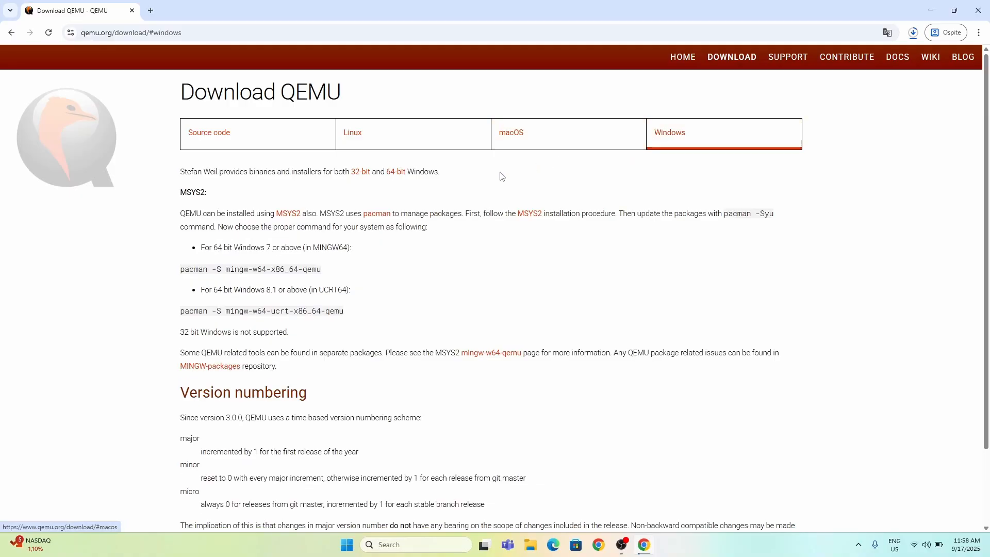
{"action": "left_click", "coordinate": [396, 172]}
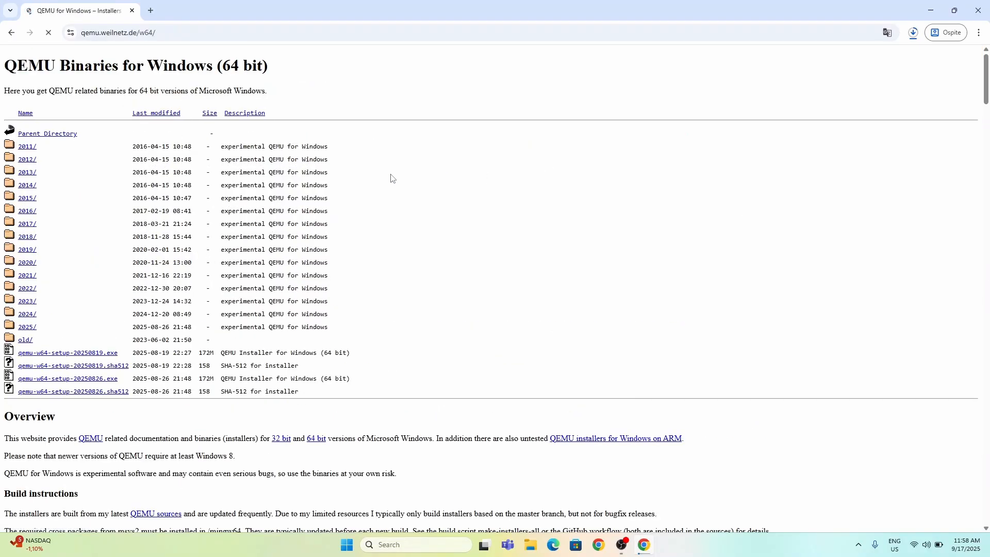
{"action": "left_click", "coordinate": [102, 381]}
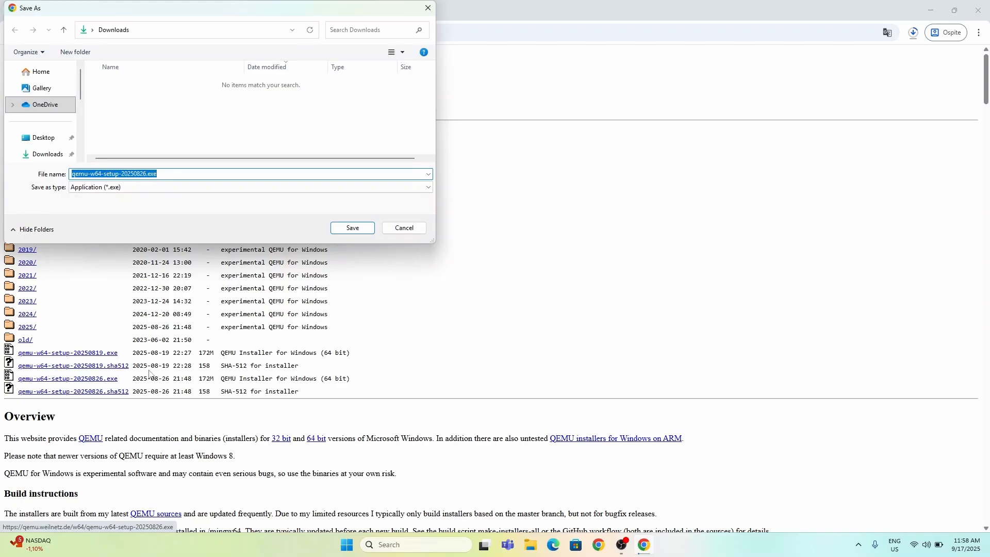
{"action": "left_click", "coordinate": [340, 229]}
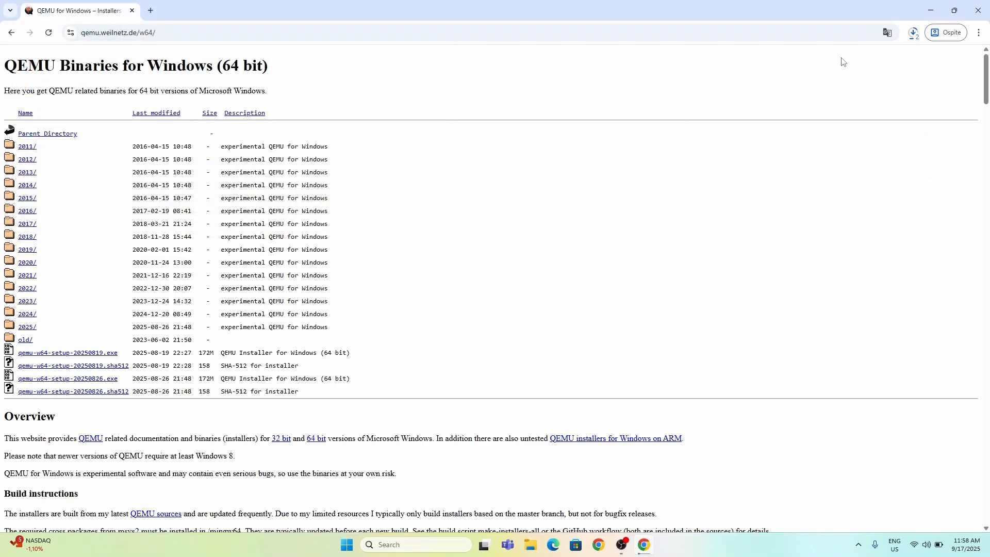
{"action": "left_click", "coordinate": [911, 34]}
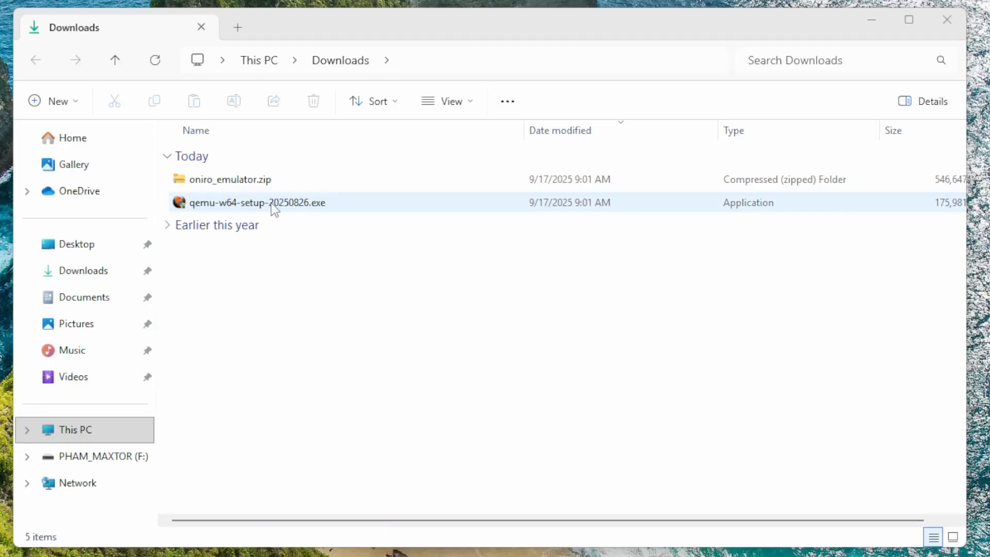
Step: Install QEMU from qemu-w64-setup-20250826.exe in English, keeping the default components and install location
{"action": "double_click", "coordinate": [272, 204]}
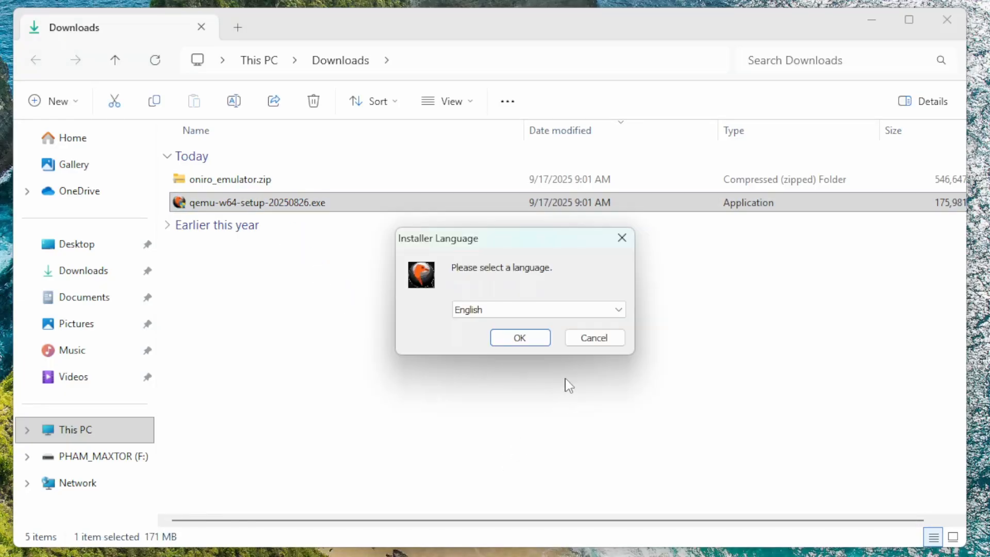
{"action": "left_click", "coordinate": [529, 338]}
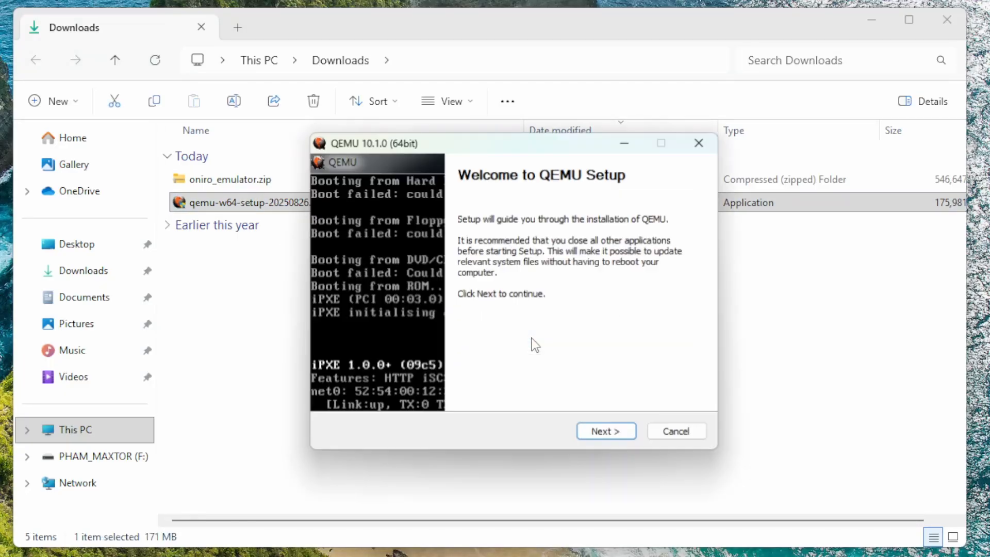
{"action": "left_click", "coordinate": [600, 434]}
{"action": "left_click", "coordinate": [600, 434]}
{"action": "left_click", "coordinate": [600, 434]}
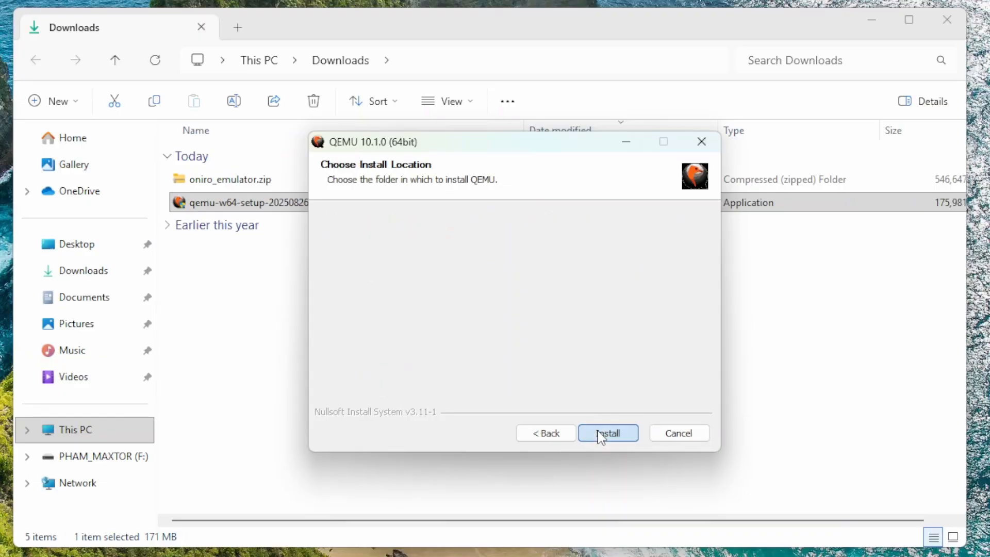
{"action": "left_click", "coordinate": [600, 434]}
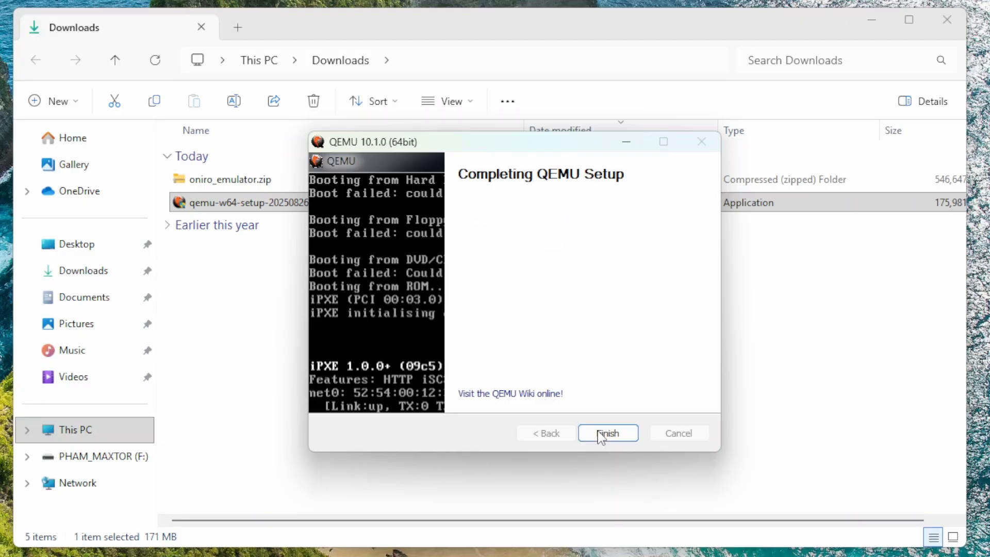
{"action": "left_click", "coordinate": [601, 436]}
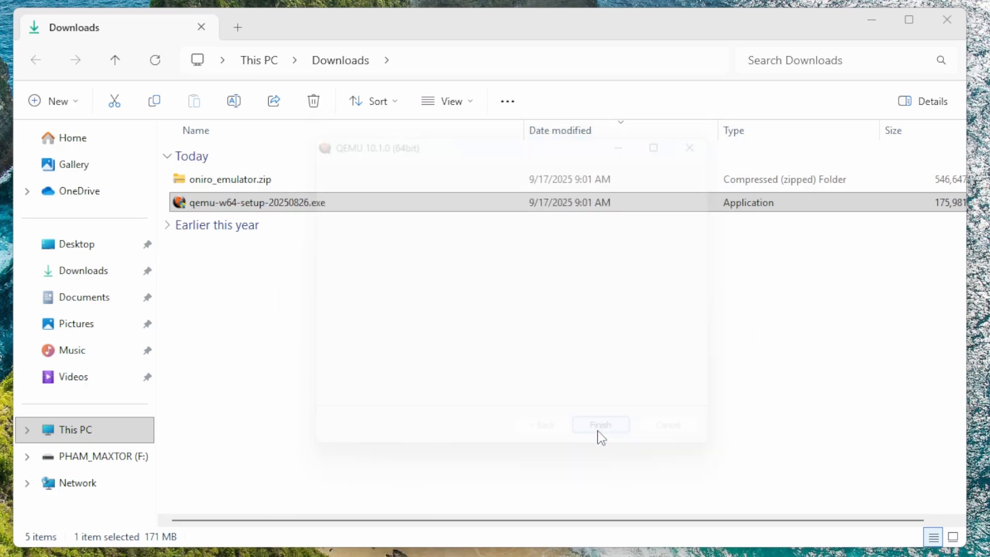
Step: Extract all contents of oniro_emulator.zip to its default destination folder
{"action": "right_click", "coordinate": [241, 177]}
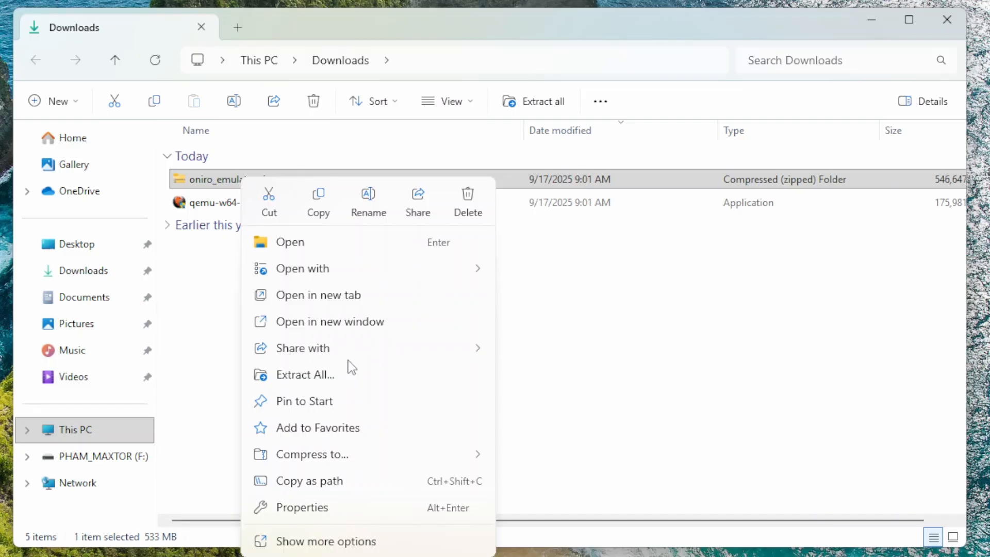
{"action": "left_click", "coordinate": [324, 375]}
{"action": "left_click", "coordinate": [663, 480]}
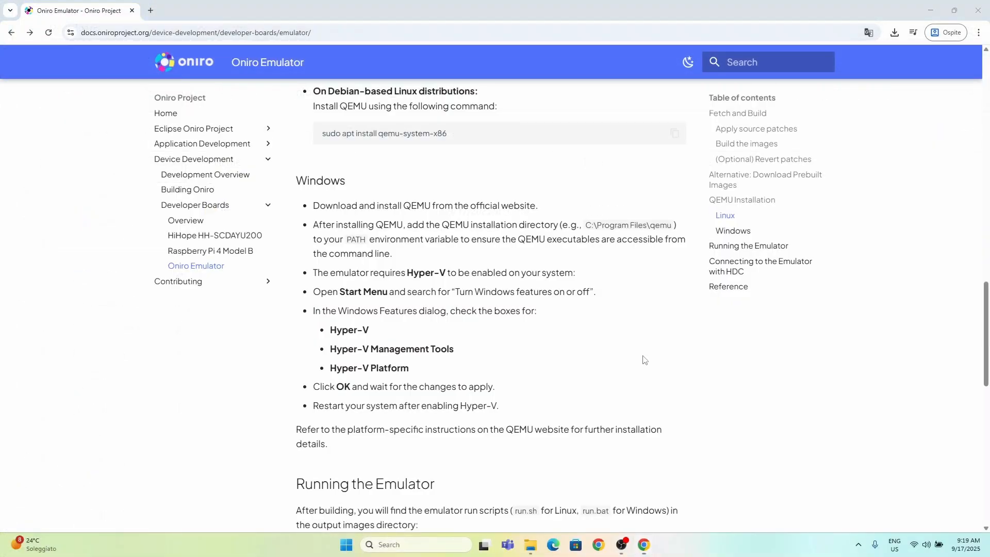
Step: Find the Windows system environment variables settings and open the Environment Variables dialog
{"action": "key", "text": "super"}
{"action": "type", "text": "env"}
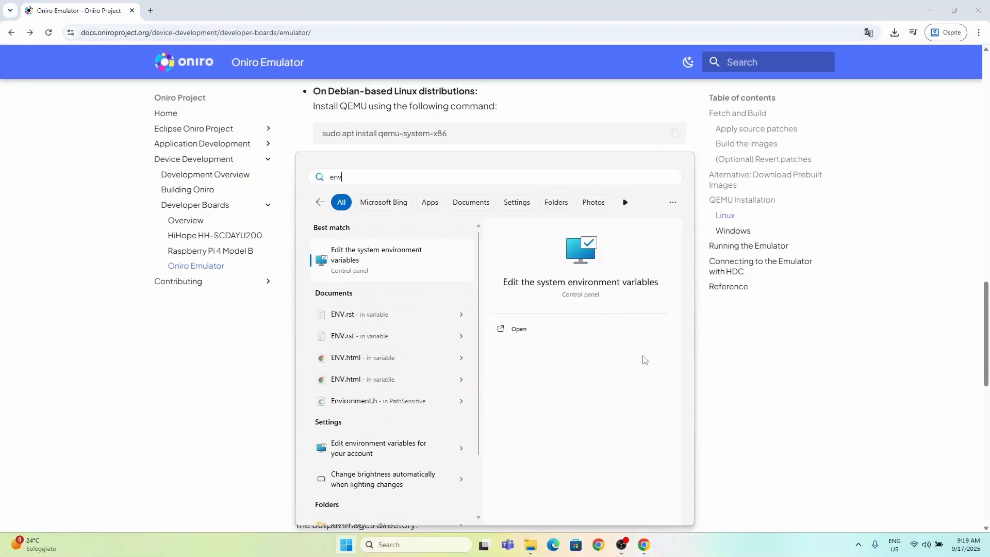
{"action": "key", "text": "Return"}
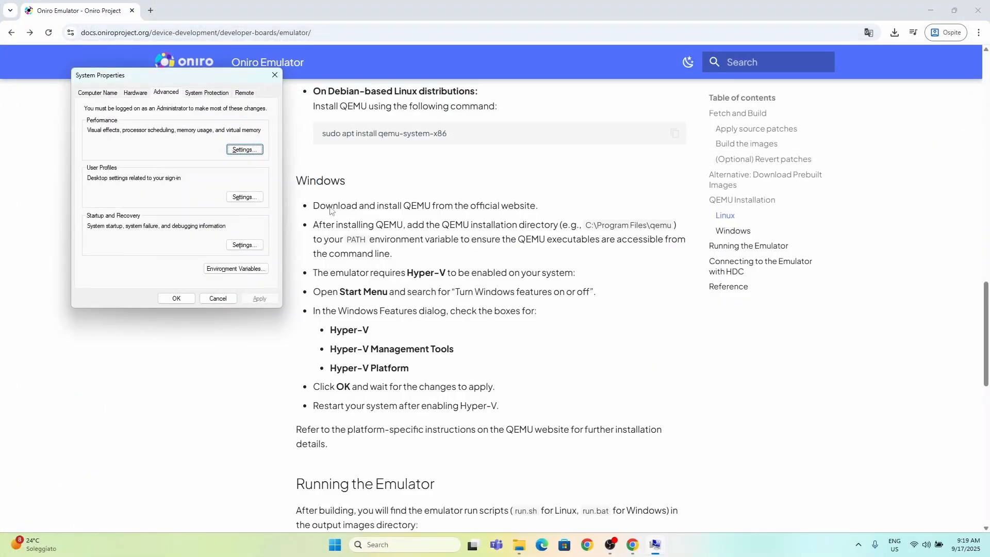
{"action": "left_click", "coordinate": [244, 270]}
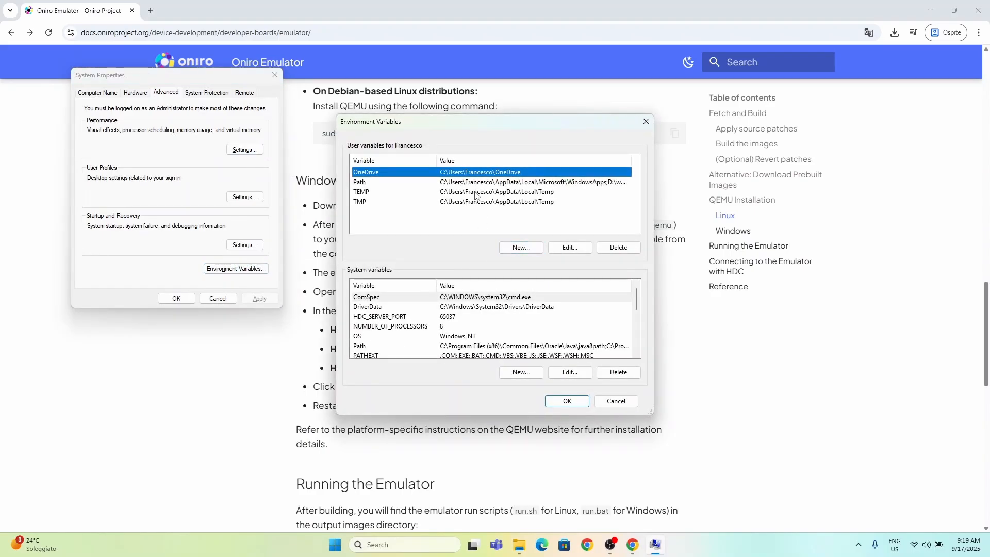
Step: Add C:\Program Files\qemu, copied from the documentation, as a new entry in the user Path variable and save the settings
{"action": "left_click", "coordinate": [448, 183]}
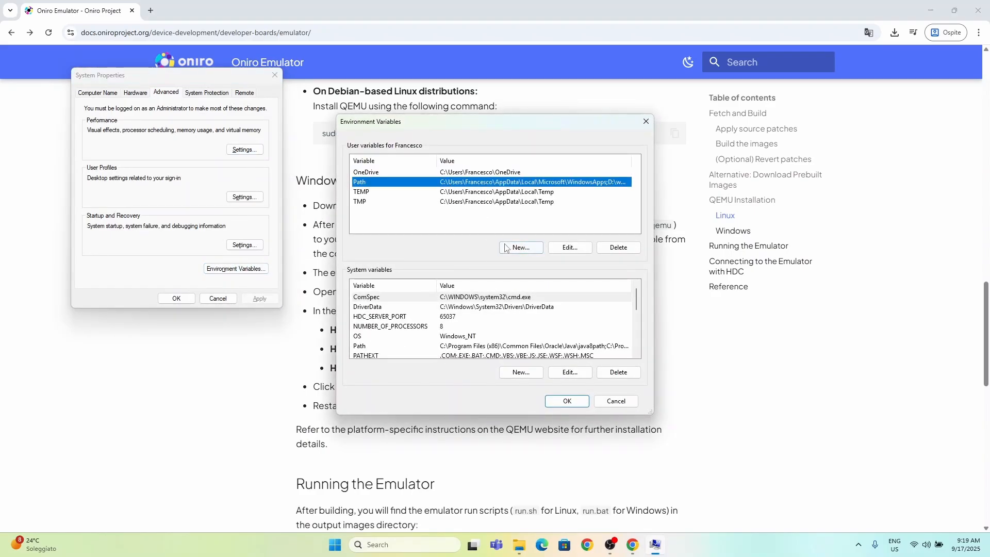
{"action": "double_click", "coordinate": [416, 187]}
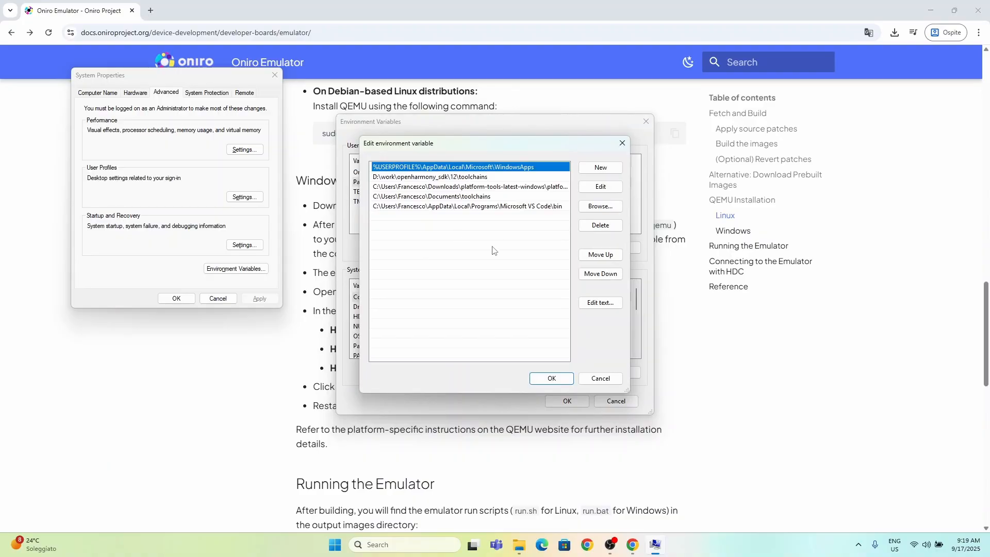
{"action": "left_click", "coordinate": [597, 171]}
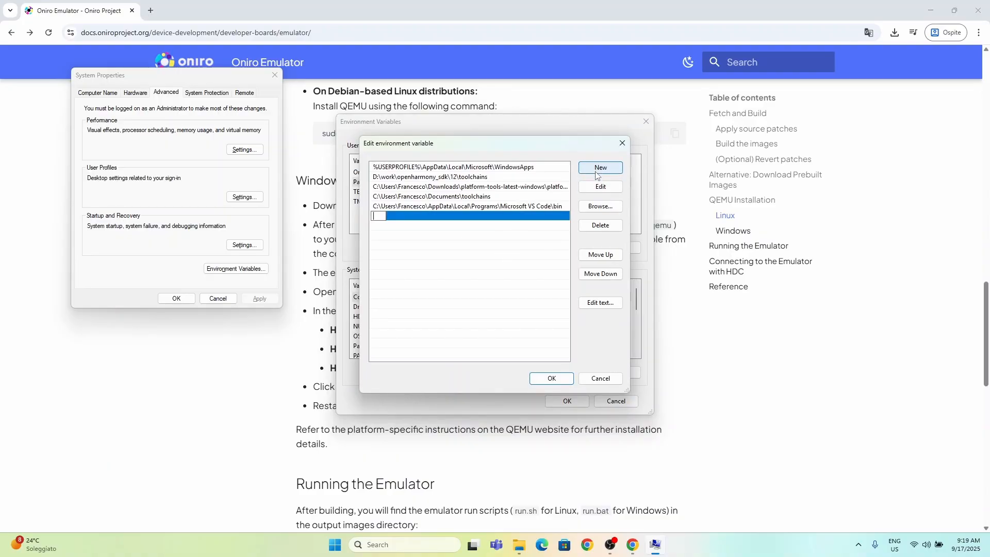
{"action": "left_click", "coordinate": [683, 264]}
{"action": "left_click_drag", "start_coordinate": [586, 226], "coordinate": [672, 226]}
{"action": "key", "text": "ctrl+c"}
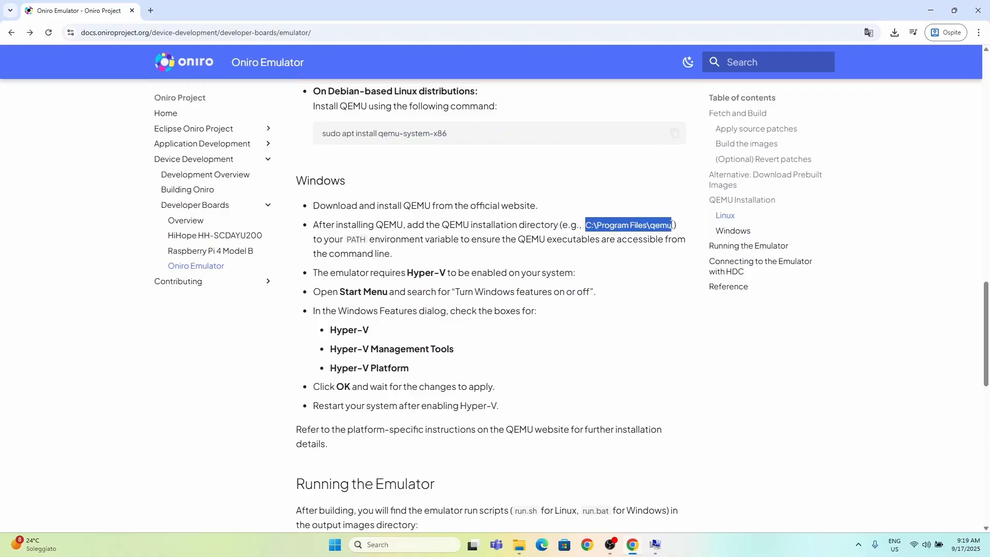
{"action": "key", "text": "alt+Tab"}
{"action": "left_click", "coordinate": [598, 170]}
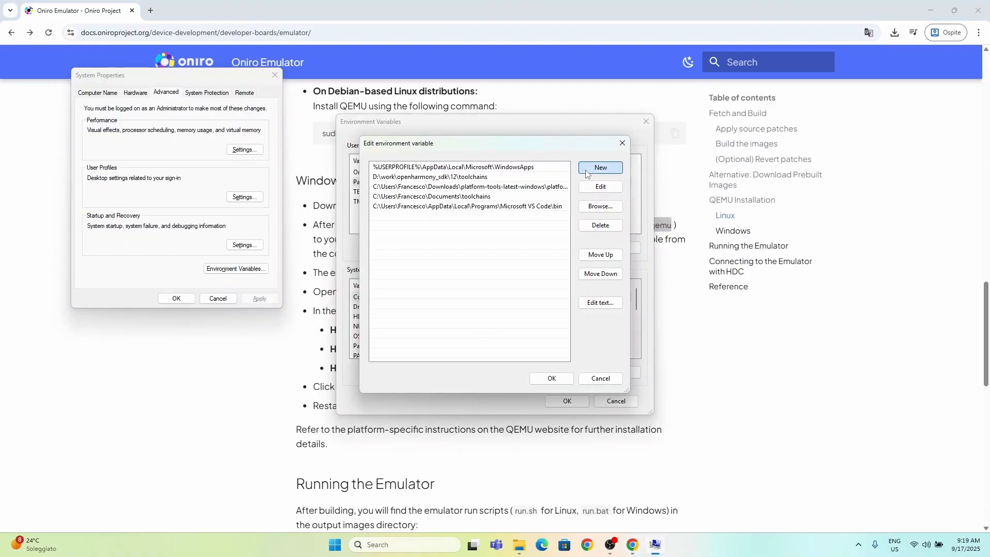
{"action": "key", "text": "ctrl+v"}
{"action": "left_click", "coordinate": [519, 304]}
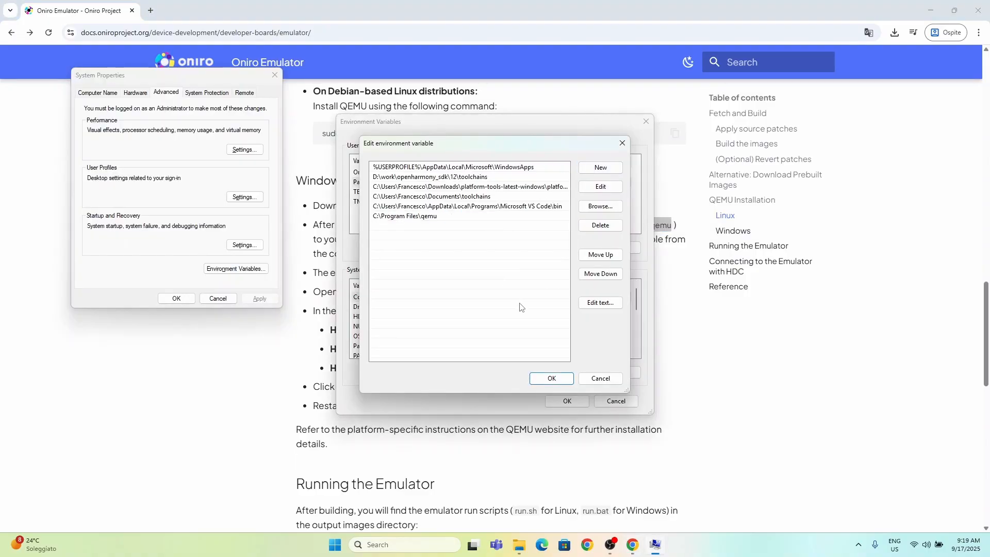
{"action": "left_click", "coordinate": [546, 379]}
{"action": "left_click", "coordinate": [556, 401]}
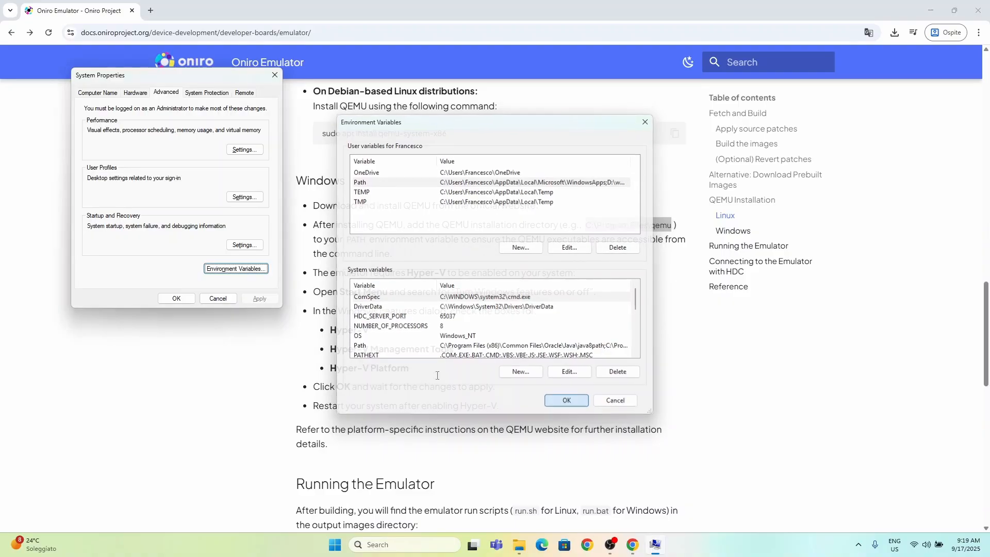
{"action": "left_click", "coordinate": [178, 299]}
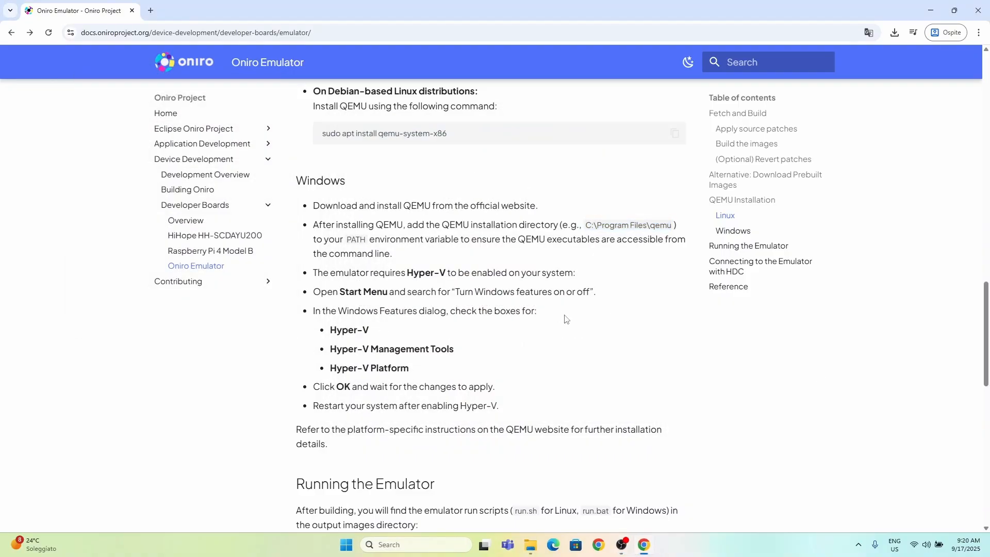
Step: Make sure Hyper-V, including Hyper-V Management Tools and Hyper-V Platform, is turned on in Windows Features and confirm
{"action": "key", "text": "super"}
{"action": "type", "text": "windo"}
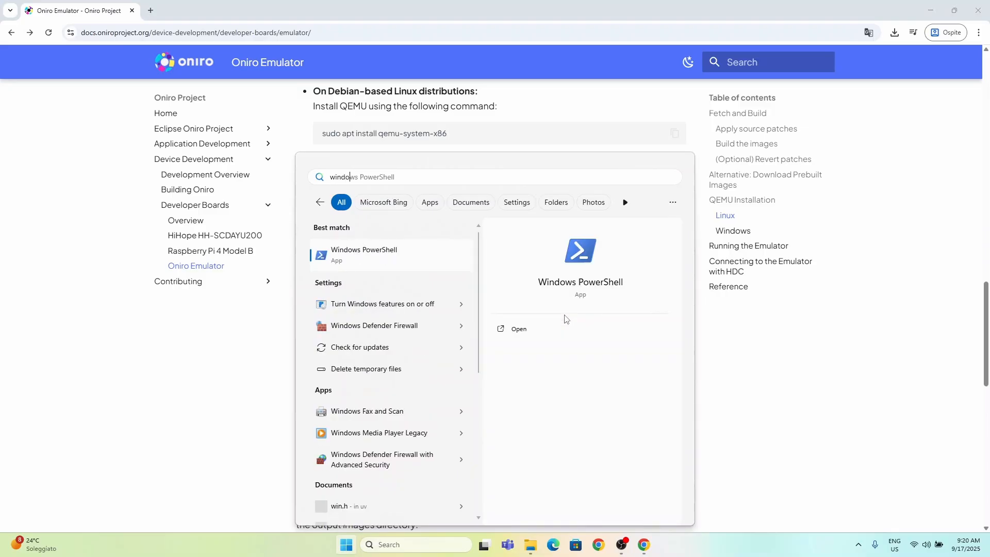
{"action": "type", "text": "ws fea"}
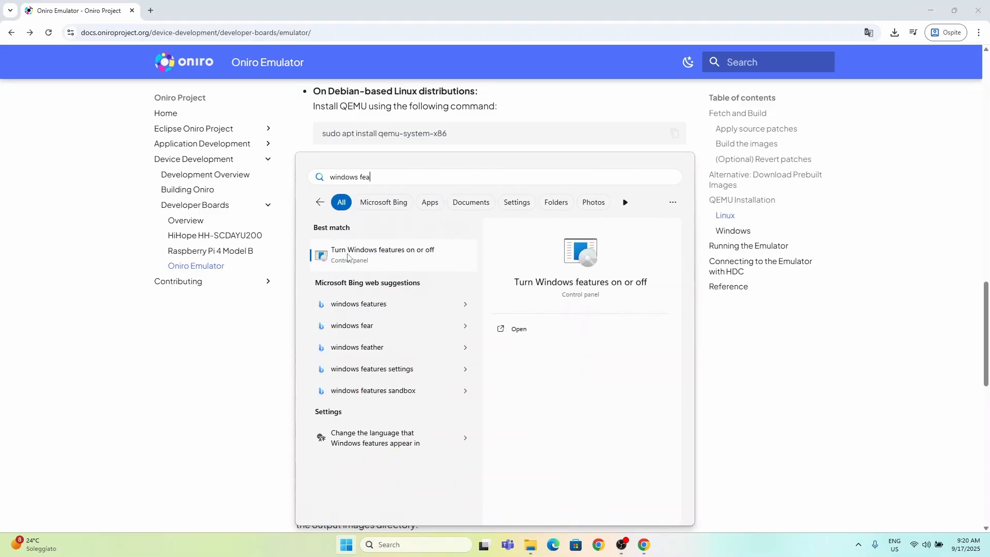
{"action": "left_click", "coordinate": [347, 256]}
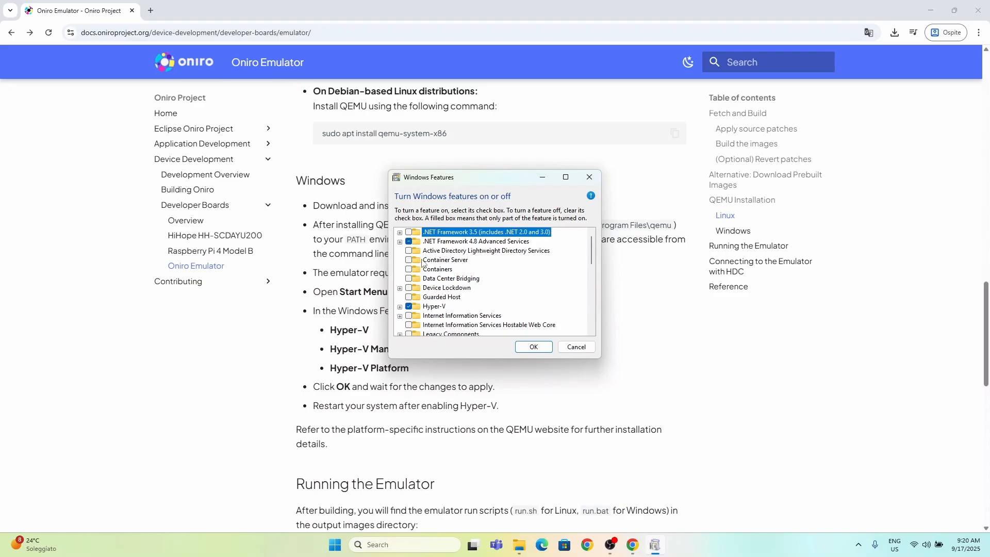
{"action": "left_click", "coordinate": [400, 307]}
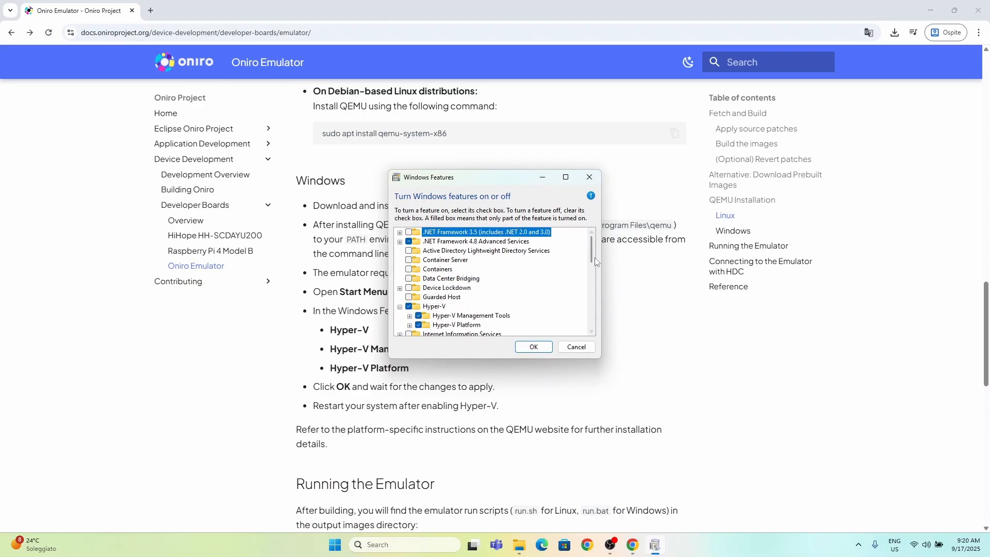
{"action": "scroll", "coordinate": [593, 258], "scroll_direction": "down", "scroll_amount": 1}
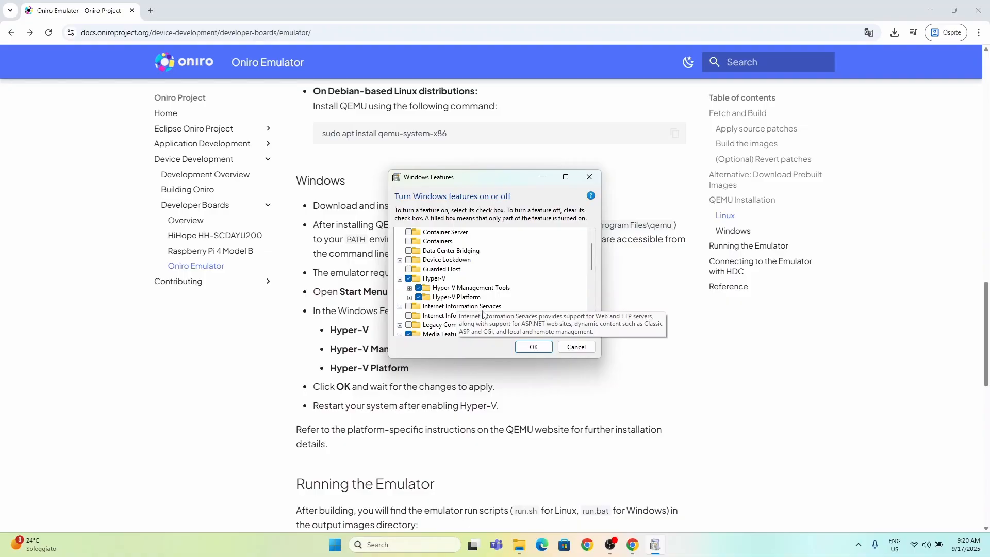
{"action": "left_click", "coordinate": [533, 347]}
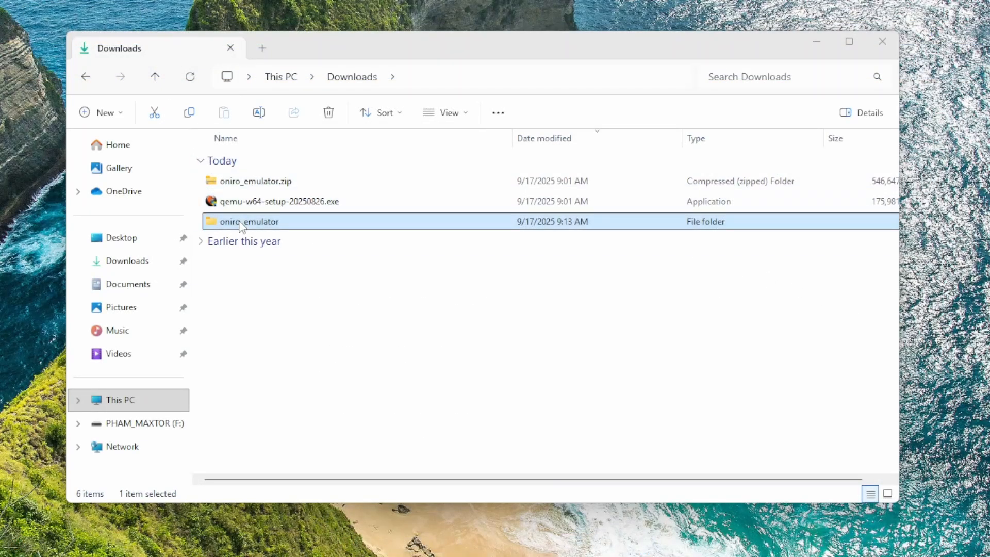
Step: Launch the emulator by running run.bat from the images folder inside the extracted oniro_emulator folder
{"action": "double_click", "coordinate": [221, 222]}
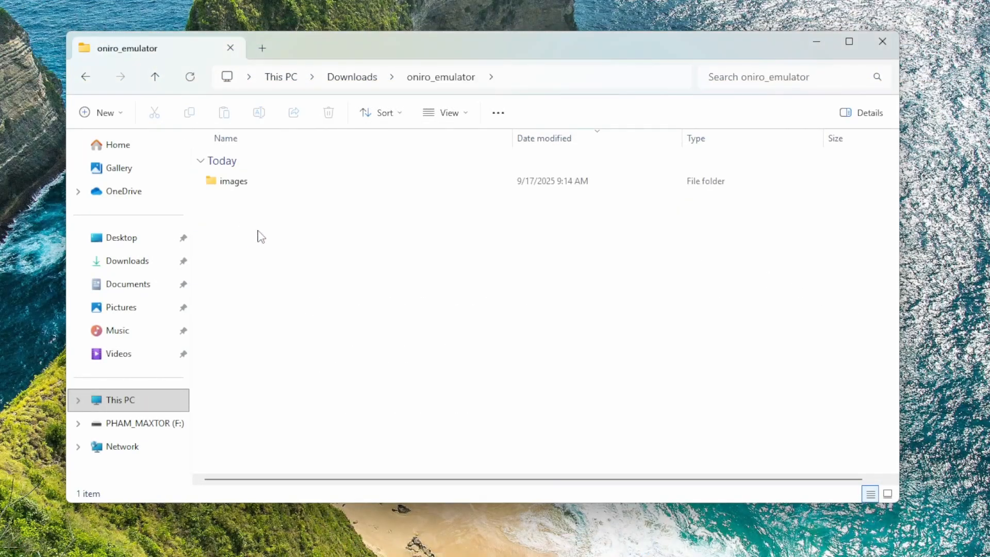
{"action": "double_click", "coordinate": [229, 181]}
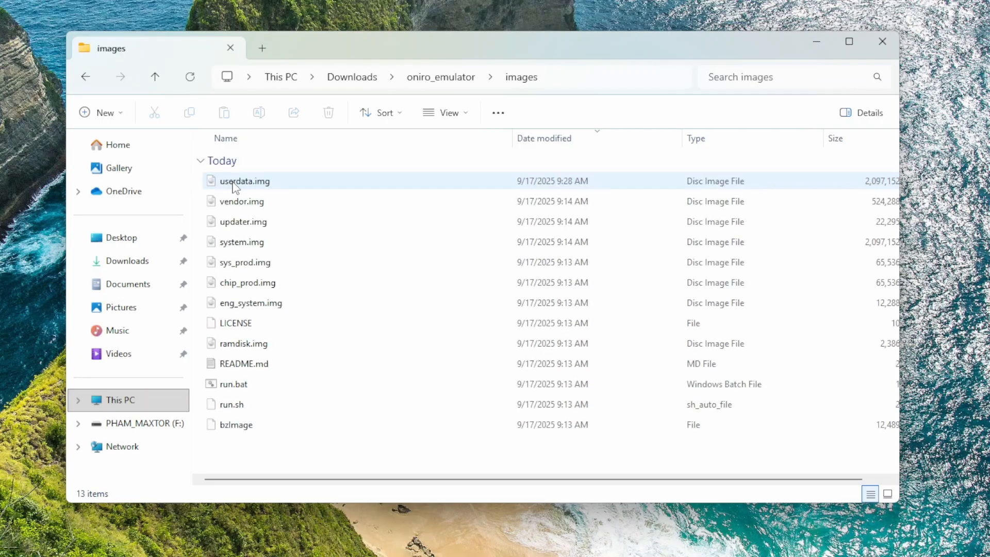
{"action": "double_click", "coordinate": [254, 395]}
{"action": "left_click", "coordinate": [545, 305]}
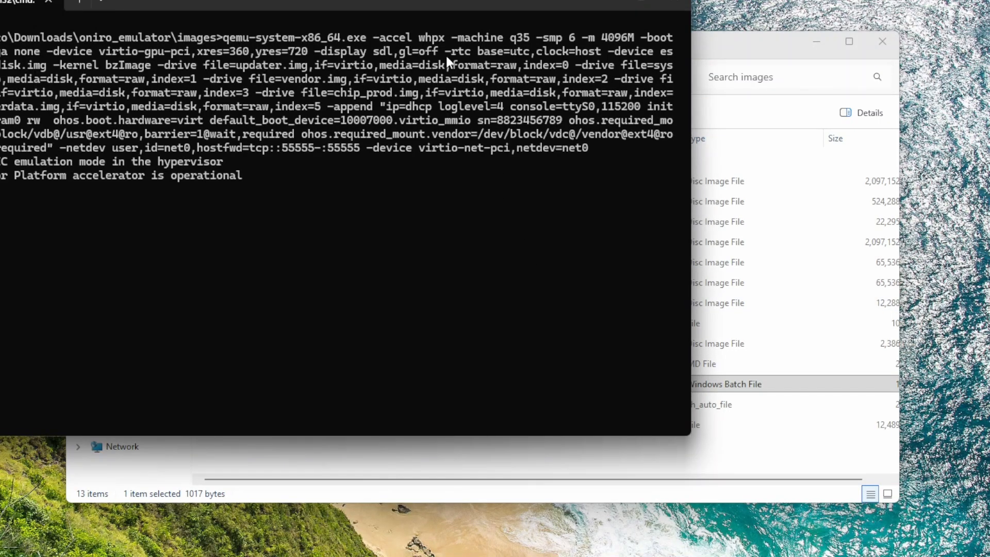
Step: Move the console and QEMU windows fully into view and slide up on the emulator's lock screen to unlock it
{"action": "left_click_drag", "start_coordinate": [425, 7], "coordinate": [648, 55]}
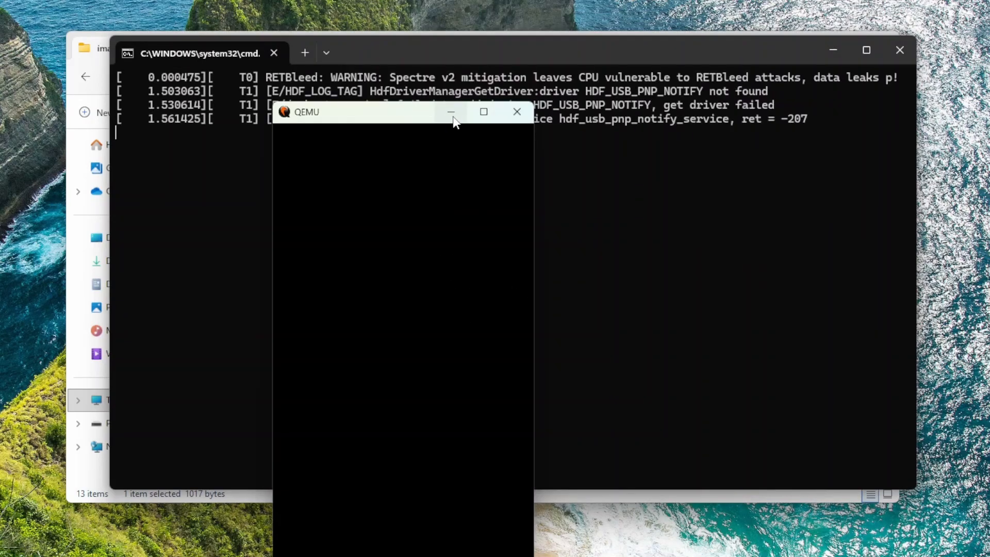
{"action": "left_click_drag", "start_coordinate": [376, 119], "coordinate": [477, 26]}
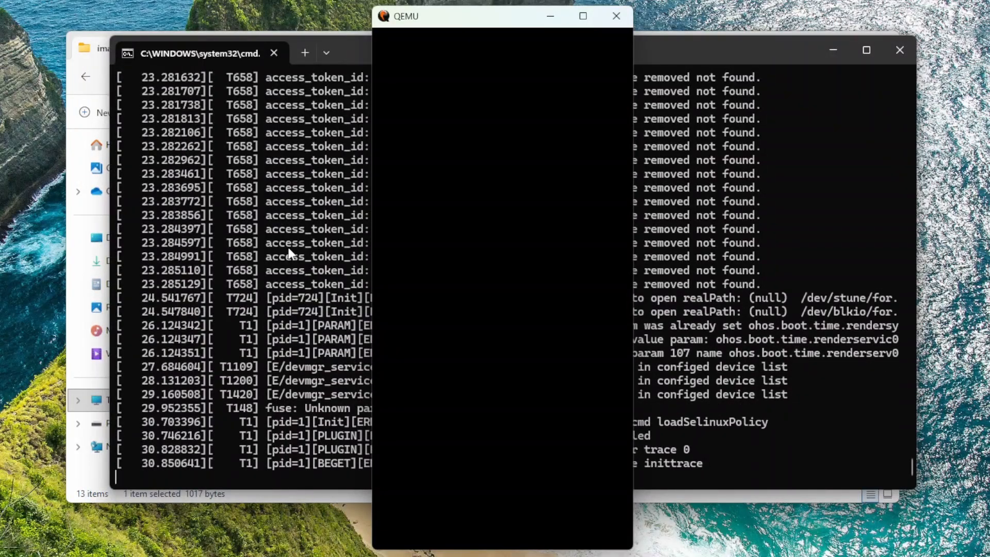
{"action": "left_click", "coordinate": [516, 360]}
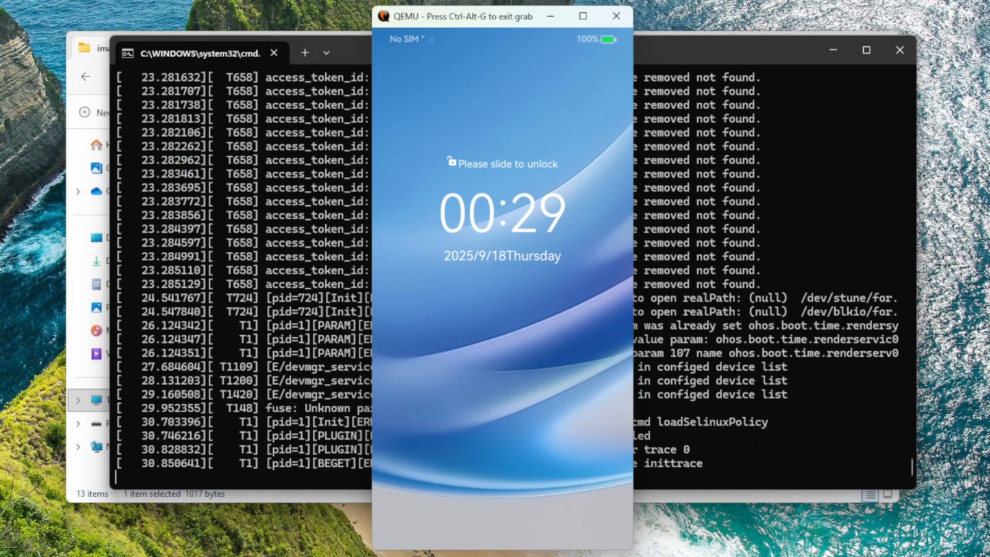
{"action": "left_click_drag", "start_coordinate": [504, 409], "coordinate": [512, 184]}
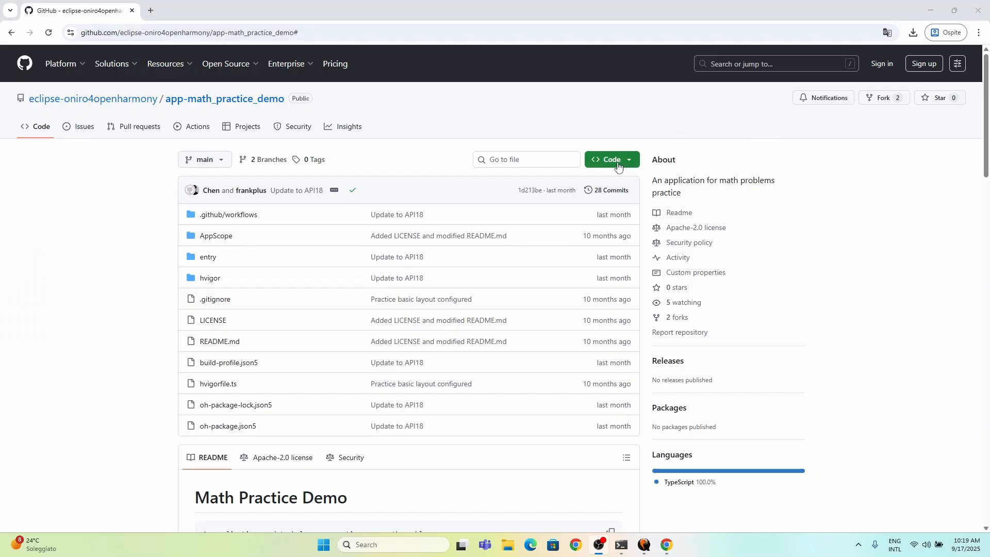
Step: Download the app-math_practice_demo repository from GitHub as a ZIP into Downloads and open the downloaded archive
{"action": "left_click", "coordinate": [618, 165]}
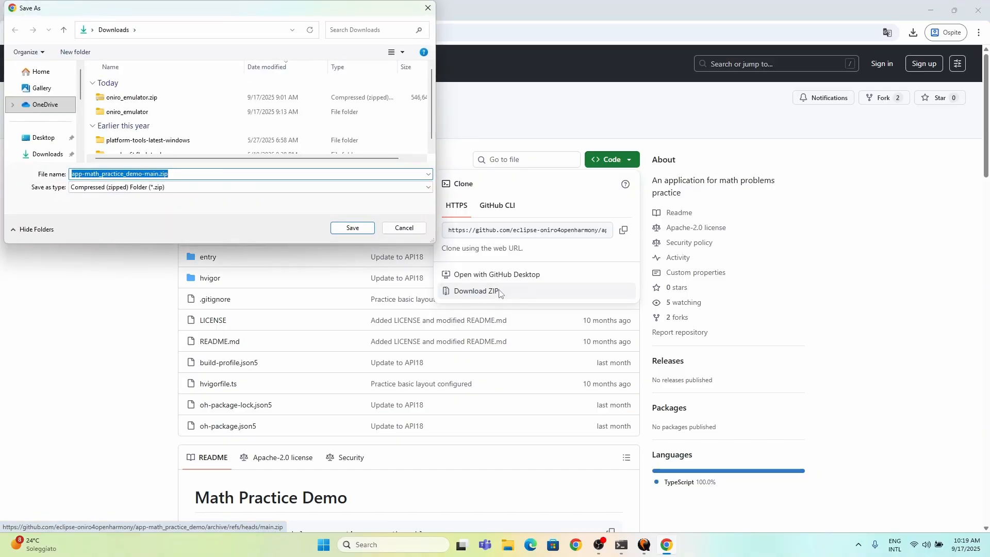
{"action": "left_click", "coordinate": [352, 228]}
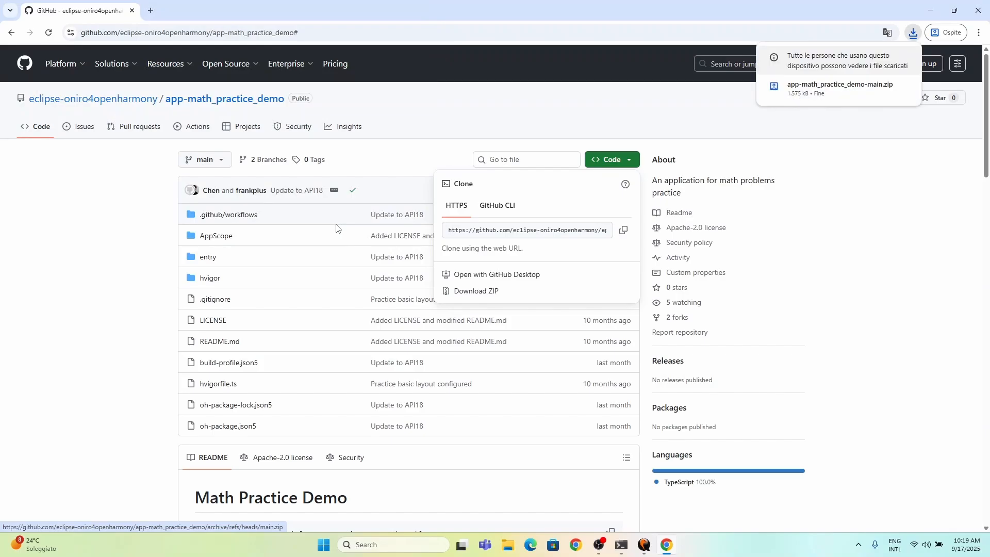
{"action": "left_click", "coordinate": [871, 86]}
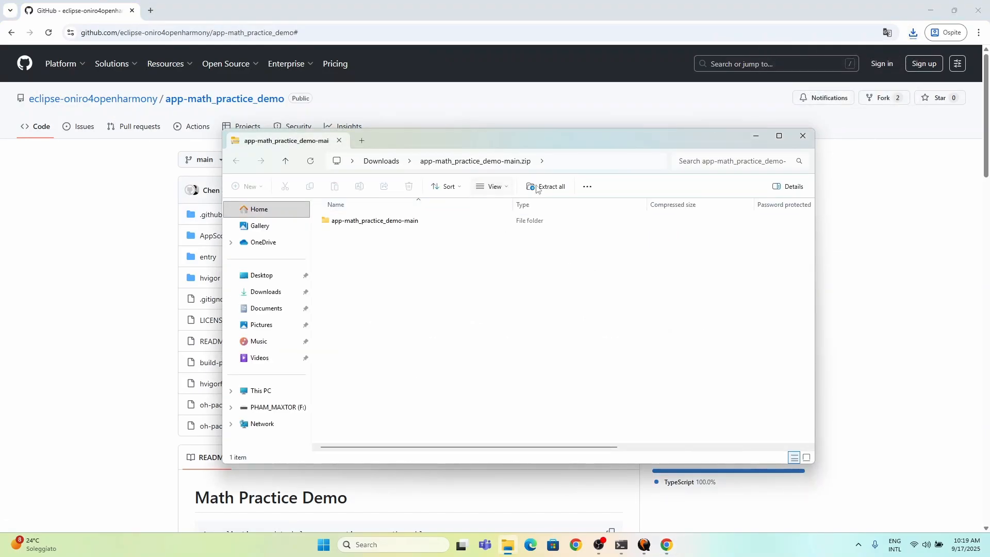
Step: Extract app-math_practice_demo-main.zip into Downloads and open the inner app-math_practice_demo-main project folder
{"action": "left_click", "coordinate": [536, 187]}
{"action": "left_click", "coordinate": [583, 380]}
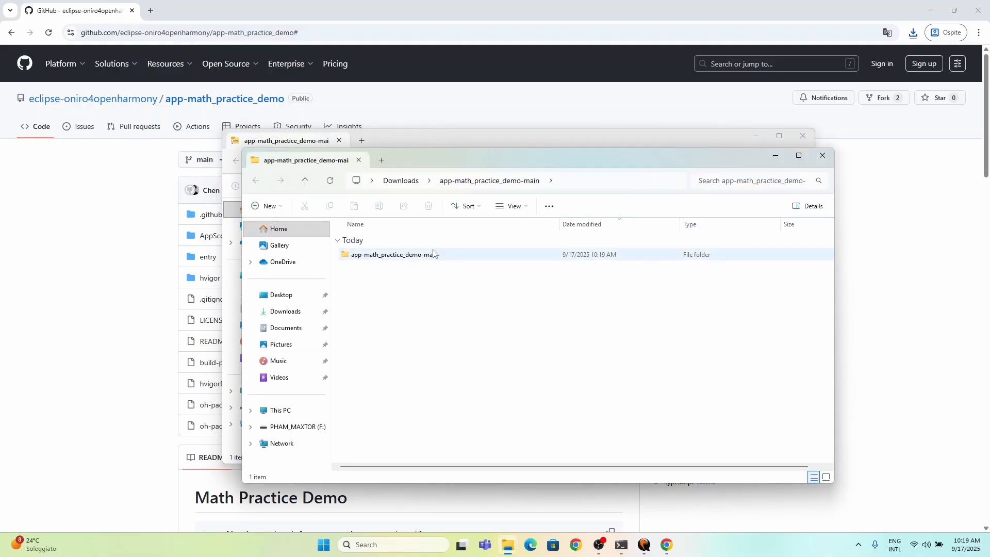
{"action": "left_click", "coordinate": [433, 253]}
{"action": "double_click", "coordinate": [433, 253]}
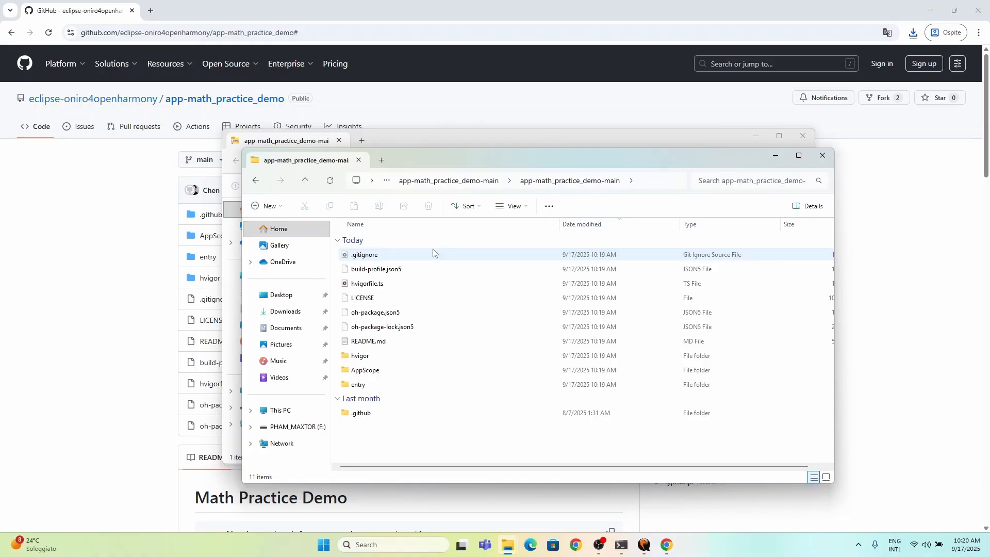
Step: Launch DevEco Studio and open the extracted inner app-math_practice_demo-main folder as a project
{"action": "key", "text": "super"}
{"action": "type", "text": "deveco"}
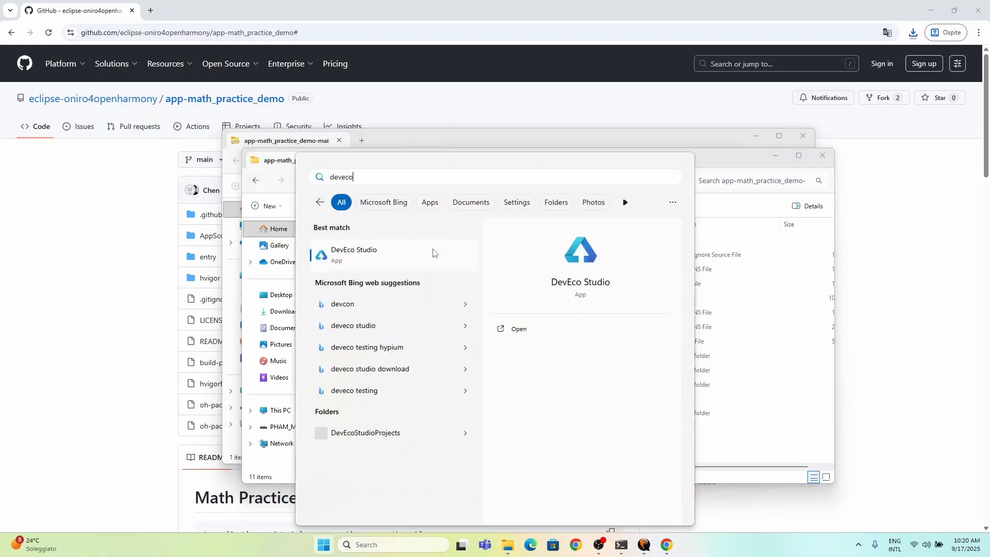
{"action": "key", "text": "Return"}
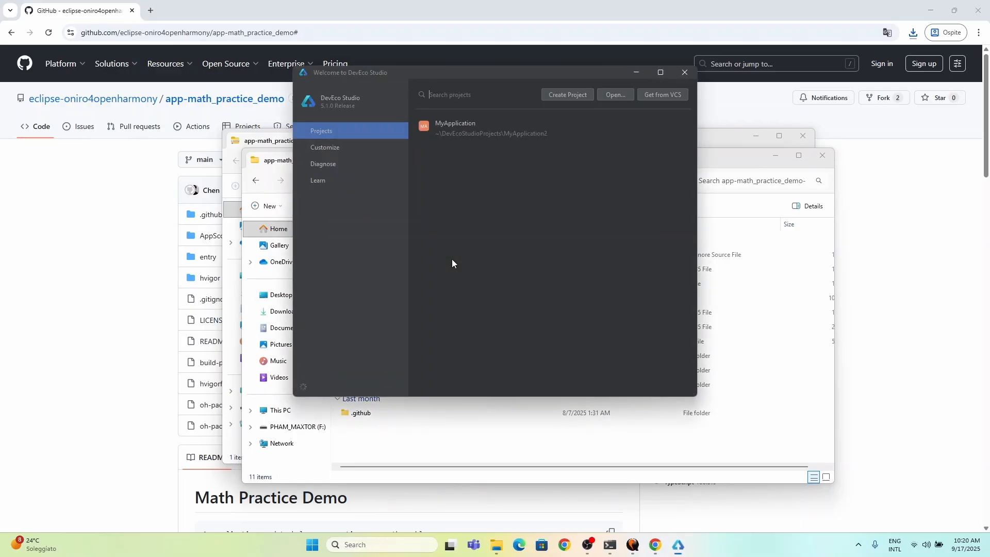
{"action": "left_click", "coordinate": [608, 95]}
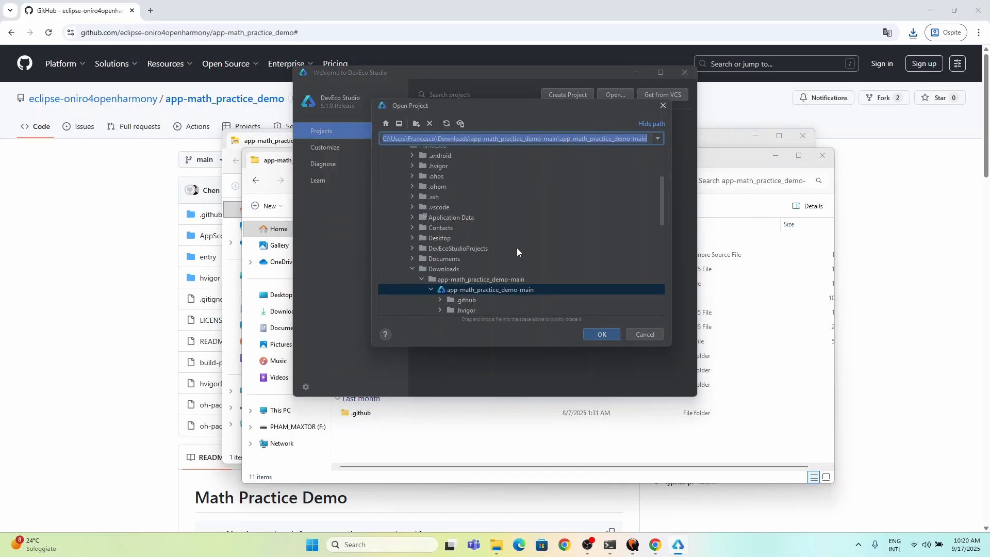
{"action": "left_click", "coordinate": [461, 289]}
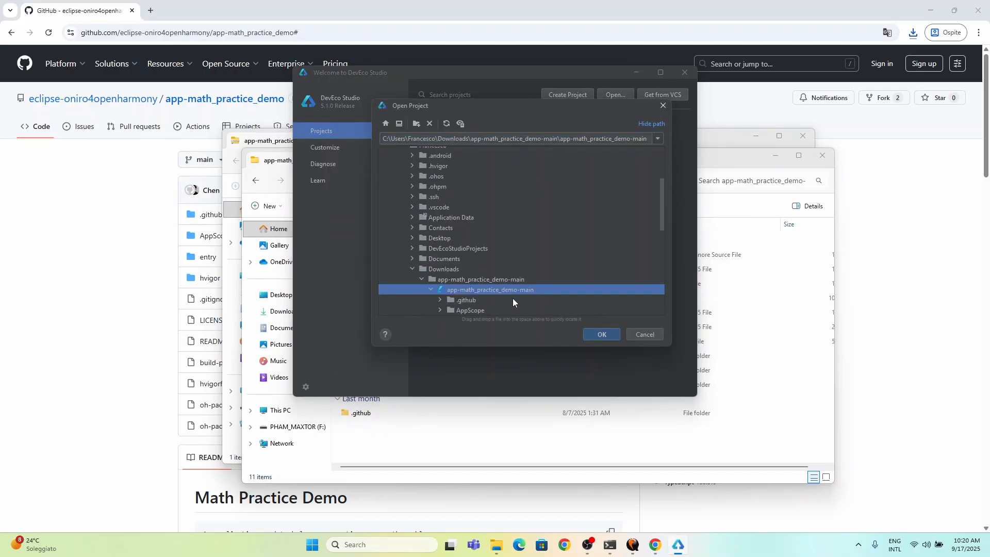
{"action": "left_click", "coordinate": [599, 335]}
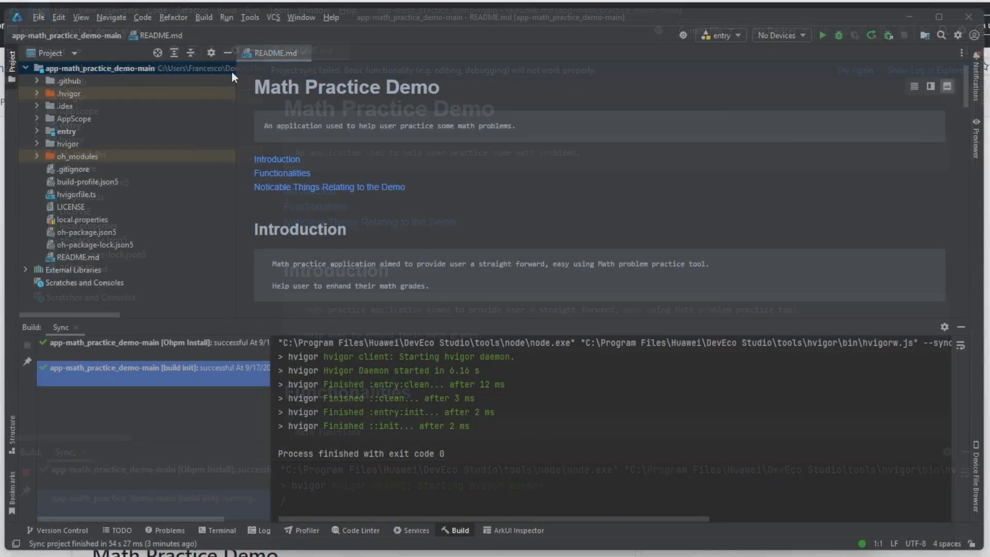
Step: Check in the IDE settings which OpenHarmony SDK API versions and components are installed
{"action": "left_click", "coordinate": [37, 18]}
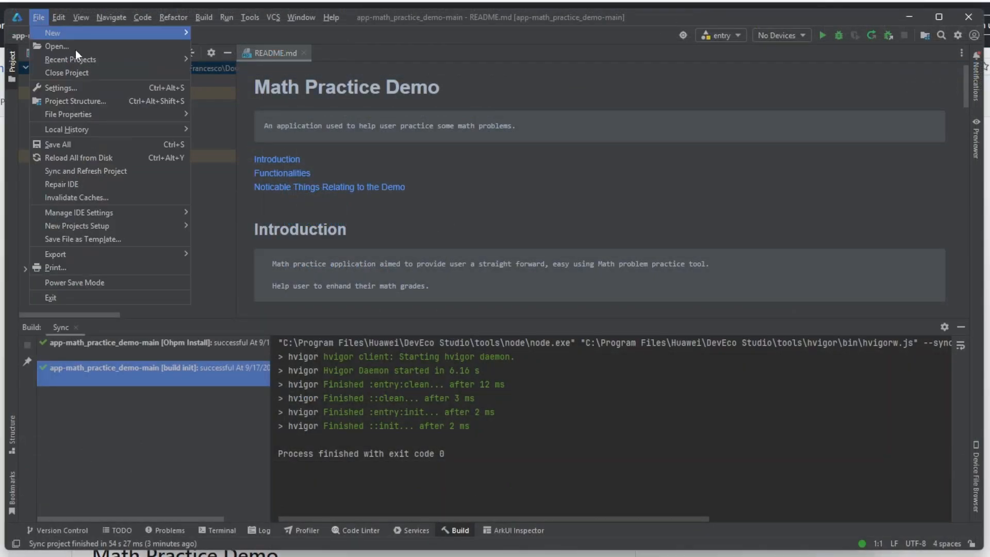
{"action": "left_click", "coordinate": [70, 88]}
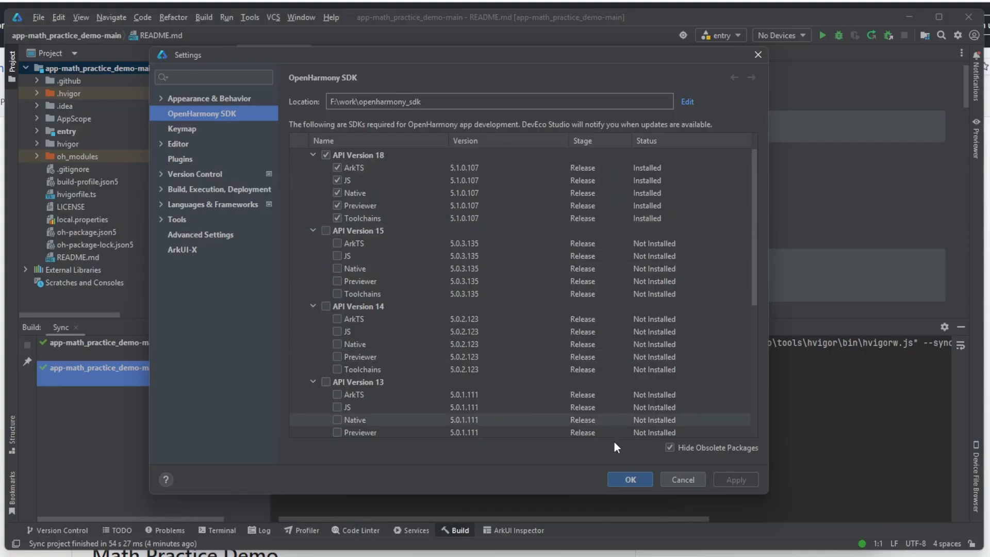
{"action": "left_click", "coordinate": [634, 478]}
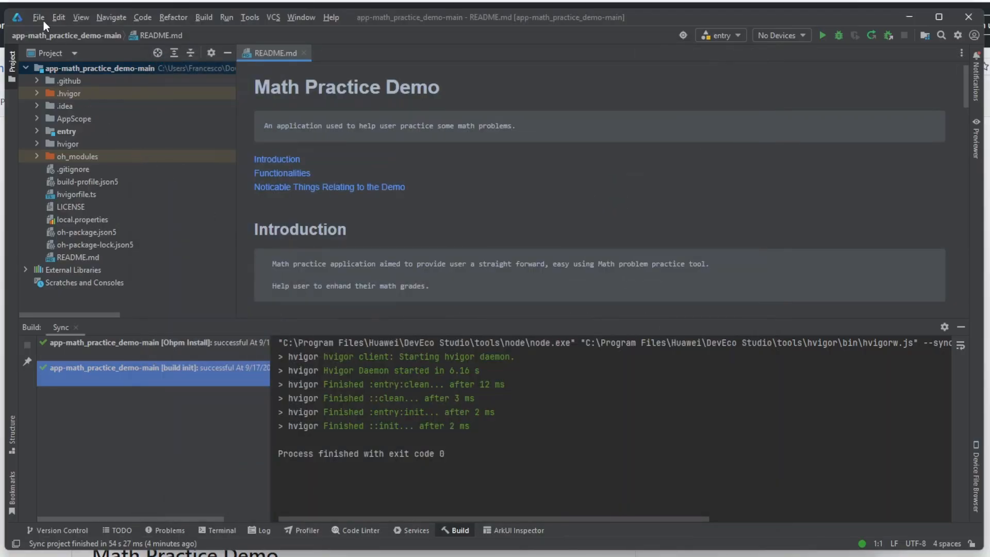
Step: Apply the automatically generated signature in the project's signing configs and open build-profile.json5 to check the signing entries
{"action": "left_click", "coordinate": [43, 21]}
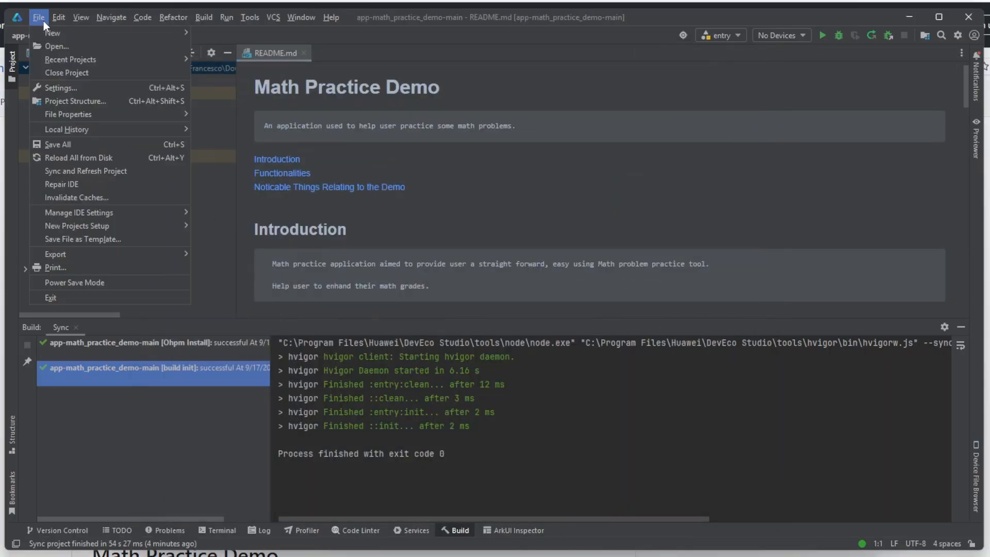
{"action": "left_click", "coordinate": [73, 103]}
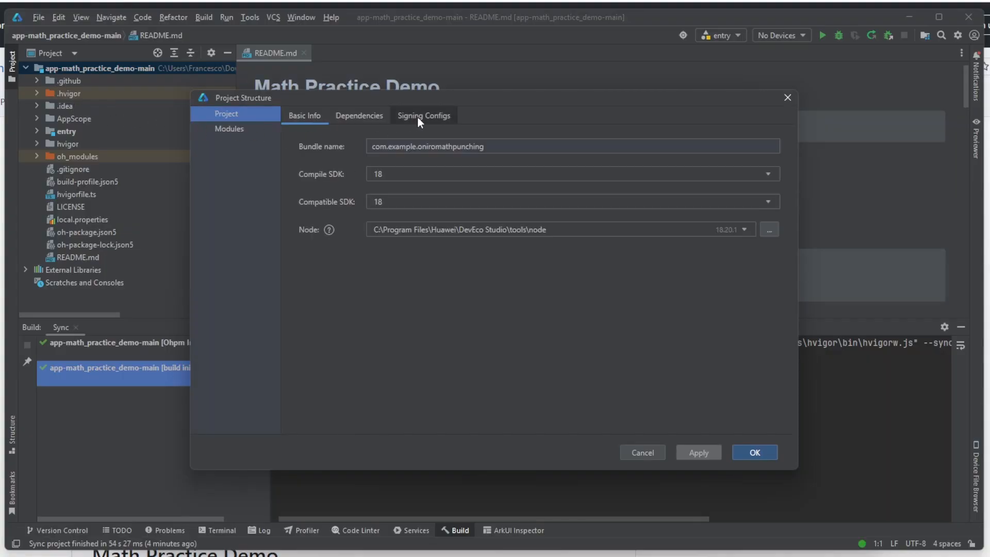
{"action": "left_click", "coordinate": [417, 116]}
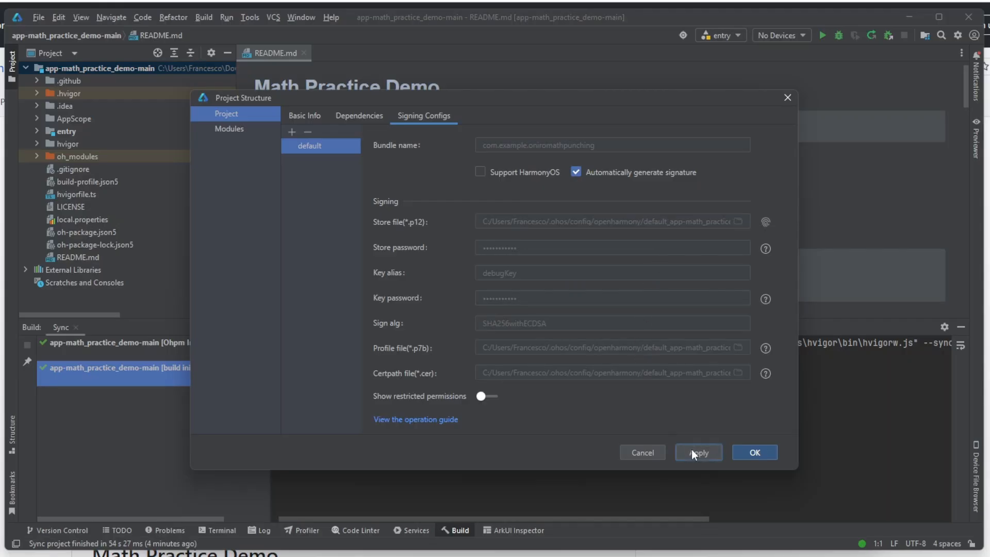
{"action": "left_click", "coordinate": [692, 452]}
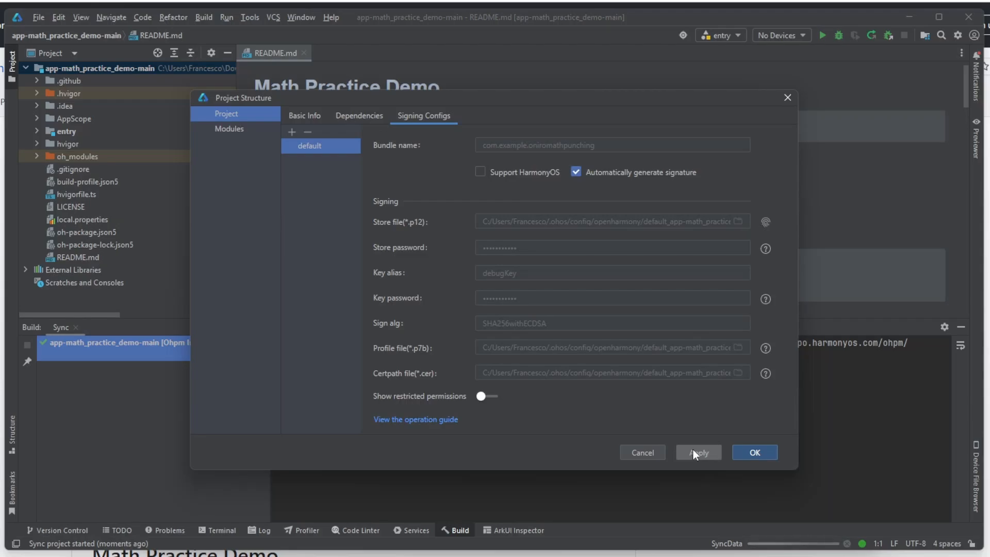
{"action": "left_click", "coordinate": [755, 452]}
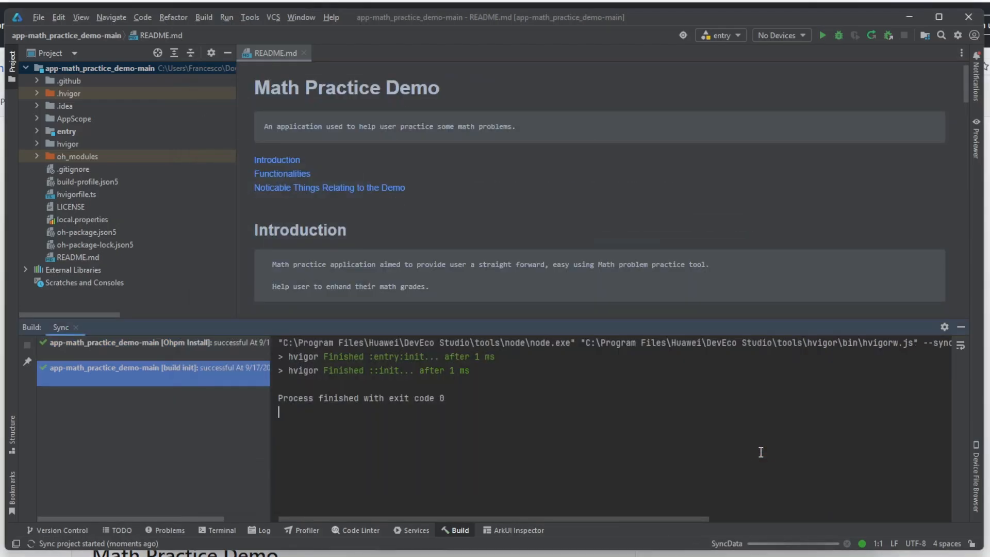
{"action": "double_click", "coordinate": [101, 183]}
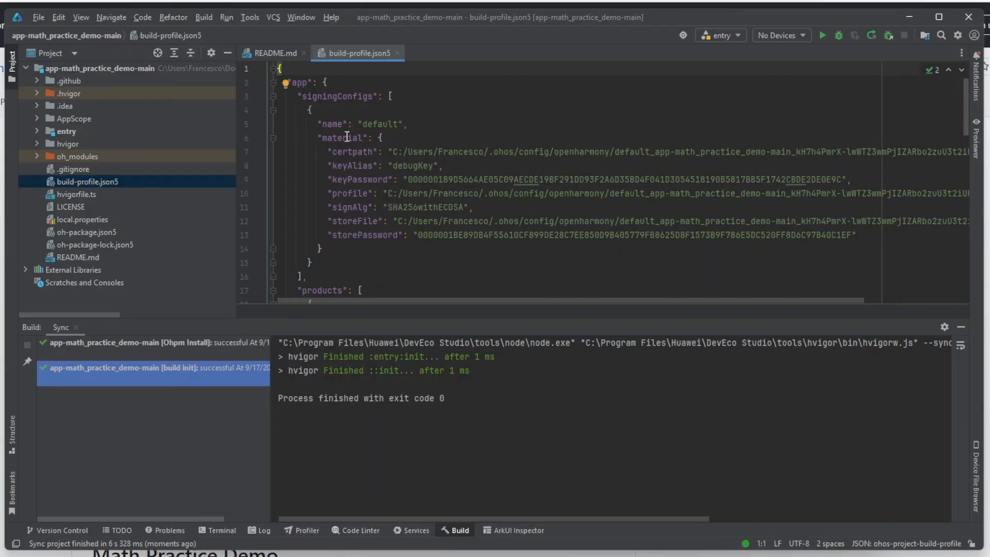
Step: Connect to the running emulator through IP Connection at 127.0.0.1:55555 and close the dialog
{"action": "left_click", "coordinate": [244, 22]}
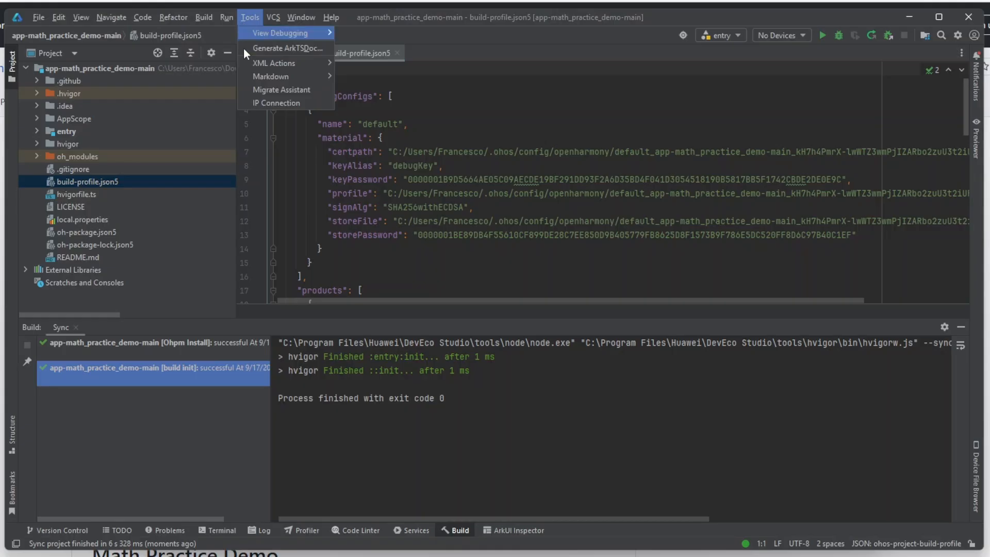
{"action": "left_click", "coordinate": [259, 104]}
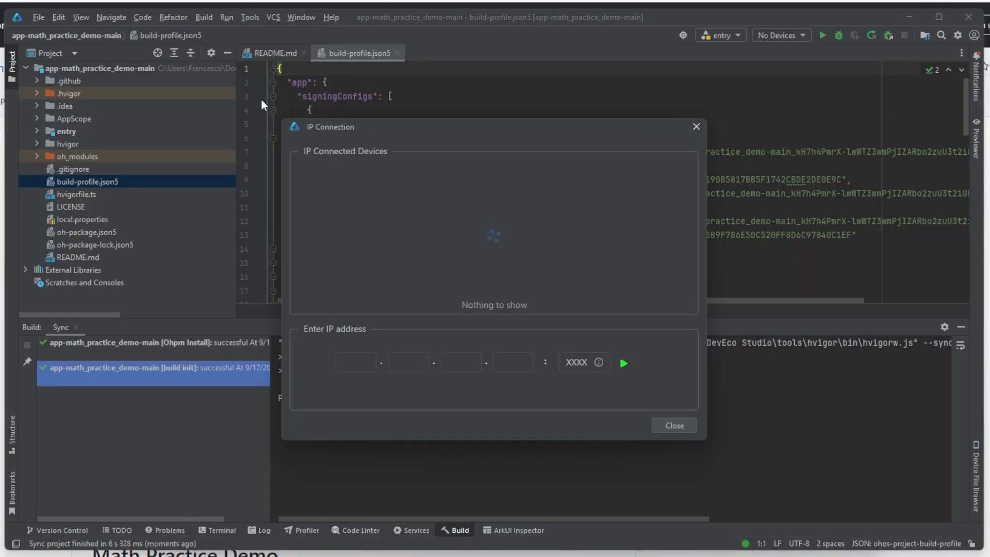
{"action": "left_click", "coordinate": [344, 362]}
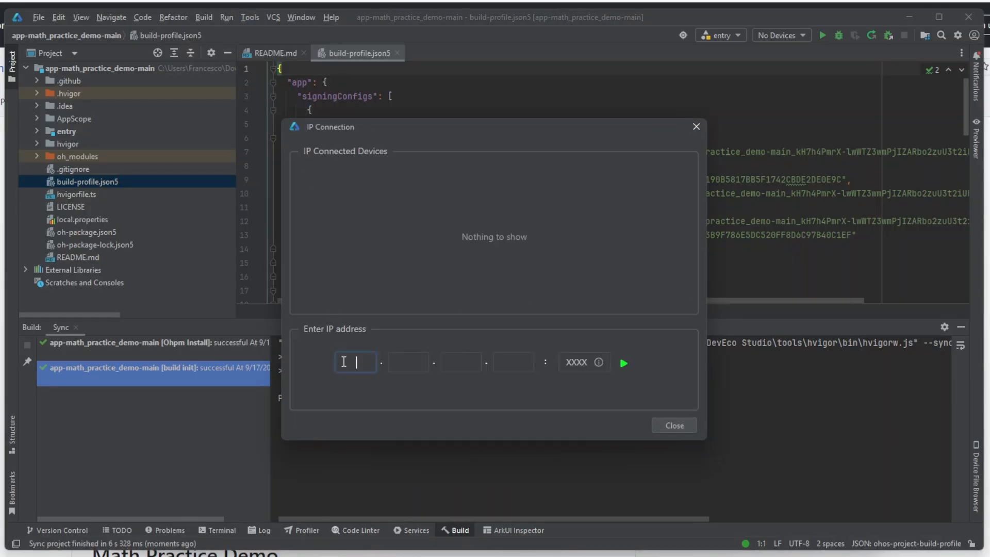
{"action": "type", "text": "127"}
{"action": "type", "text": ".0.0."}
{"action": "type", "text": "1:555"}
{"action": "type", "text": "55555"}
{"action": "left_click", "coordinate": [624, 364]}
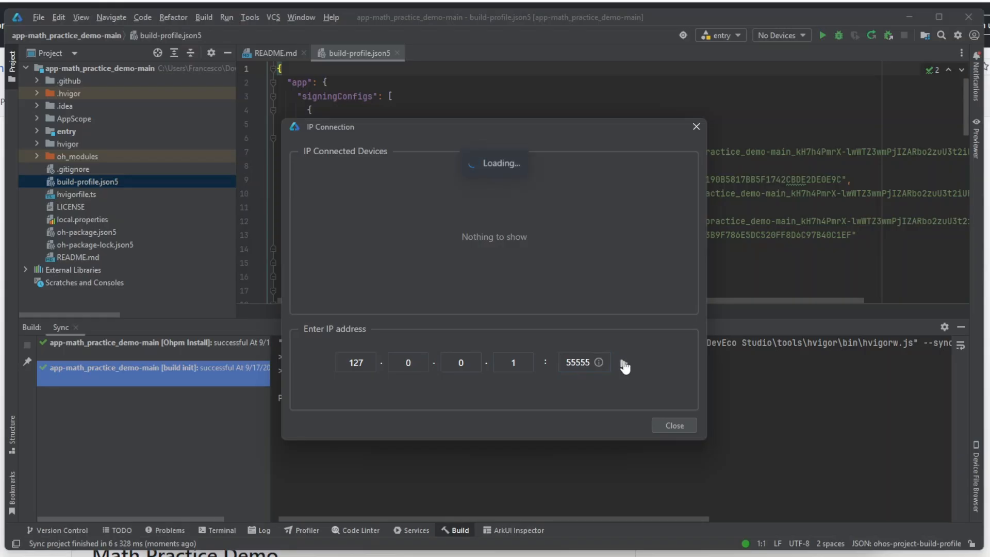
{"action": "left_click", "coordinate": [673, 424]}
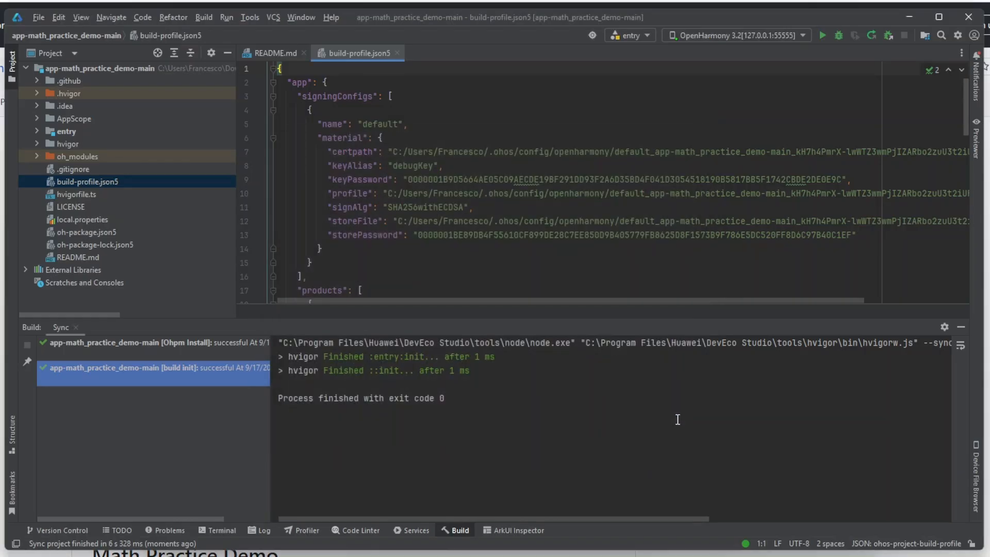
Step: Run the entry configuration on the connected OpenHarmony device and switch to the QEMU window, moved fully into view, to see the app
{"action": "left_click", "coordinate": [819, 41]}
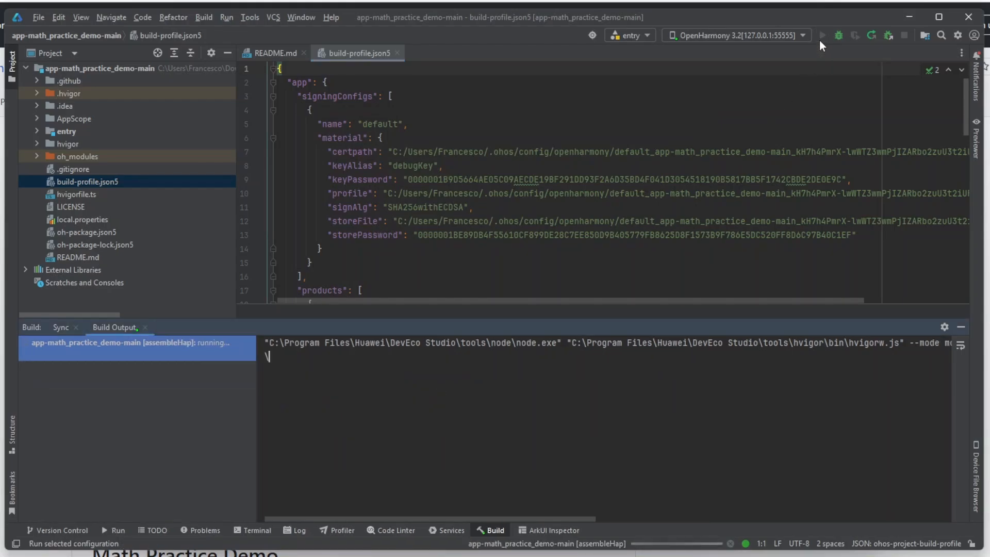
{"action": "key", "text": "alt+Tab"}
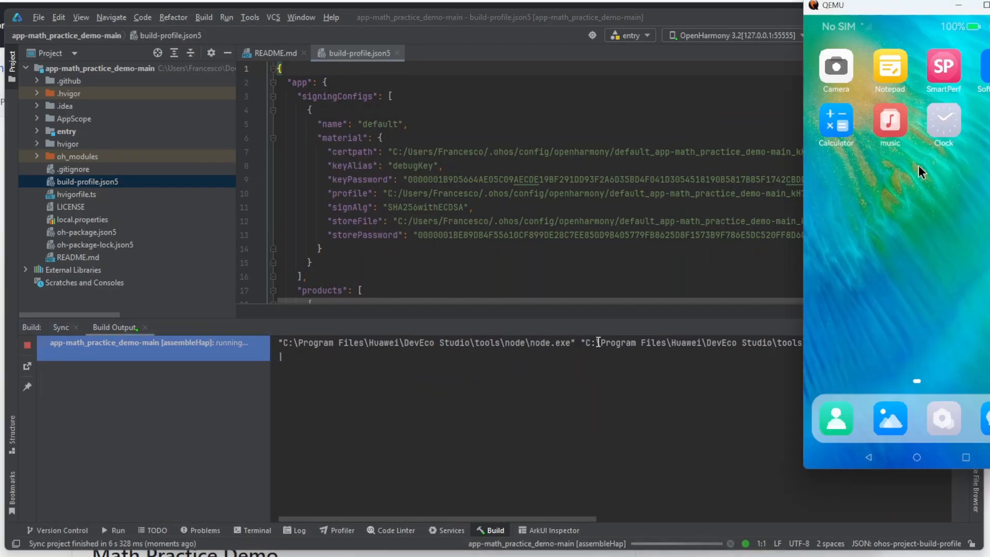
{"action": "left_click_drag", "start_coordinate": [883, 9], "coordinate": [791, 52]}
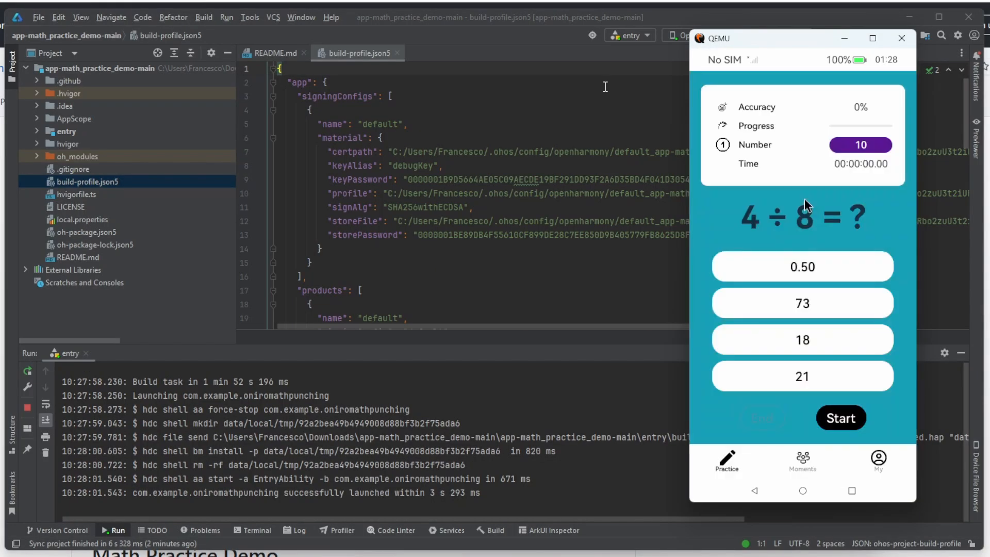
{"action": "left_click", "coordinate": [804, 199]}
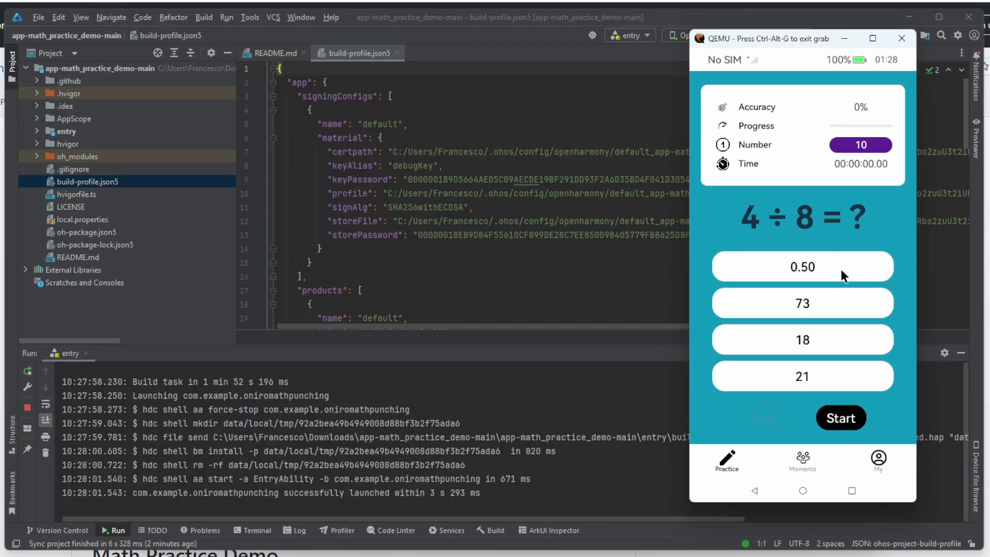